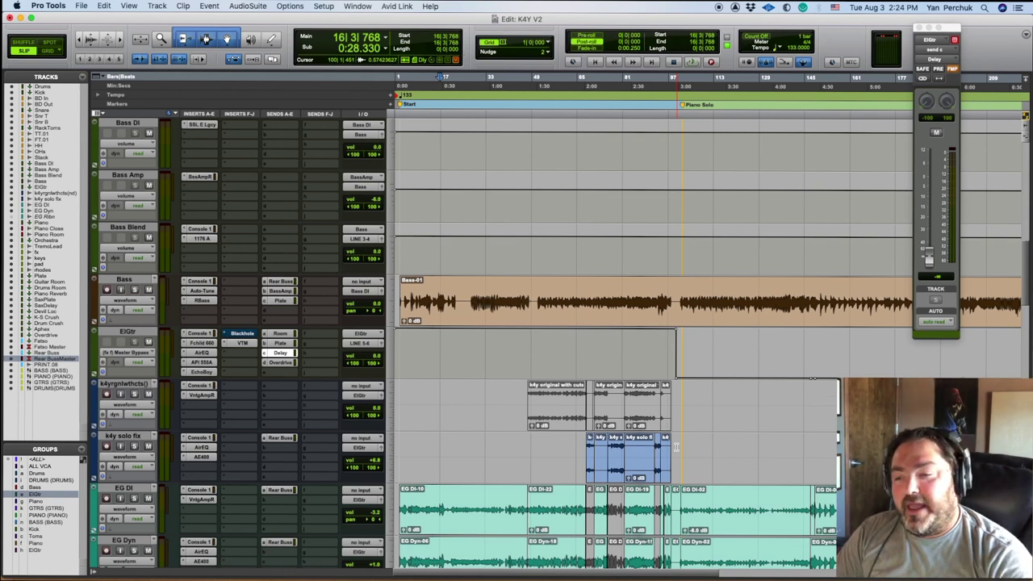
Look over the bass, electric guitar and piano tracks, and select the ElGtr track.
{"action": "scroll", "coordinate": [422, 370], "scroll_direction": "down", "scroll_amount": 3}
{"action": "scroll", "coordinate": [427, 365], "scroll_direction": "down", "scroll_amount": 3}
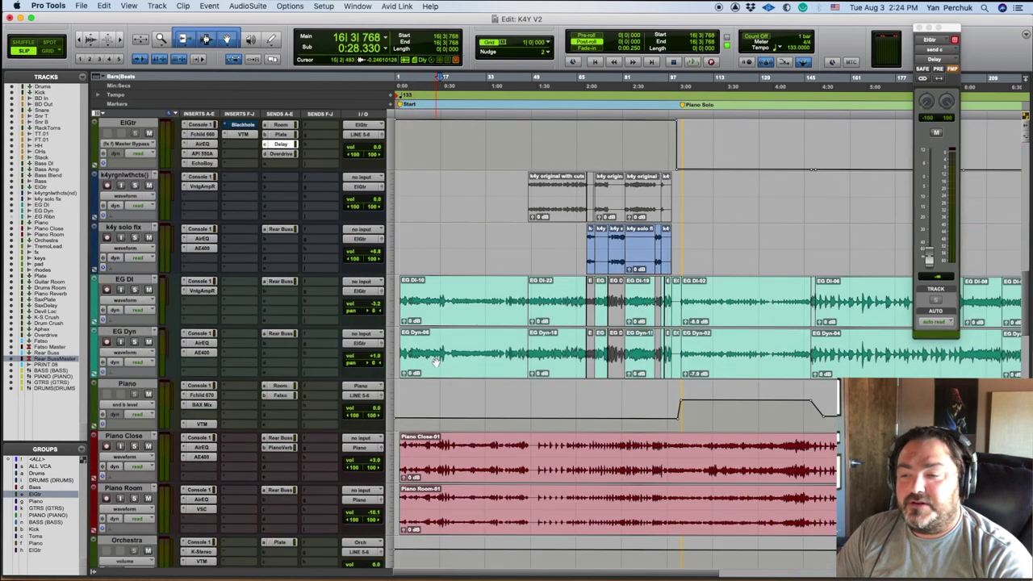
{"action": "scroll", "coordinate": [440, 359], "scroll_direction": "up", "scroll_amount": 3}
{"action": "scroll", "coordinate": [442, 357], "scroll_direction": "down", "scroll_amount": 3}
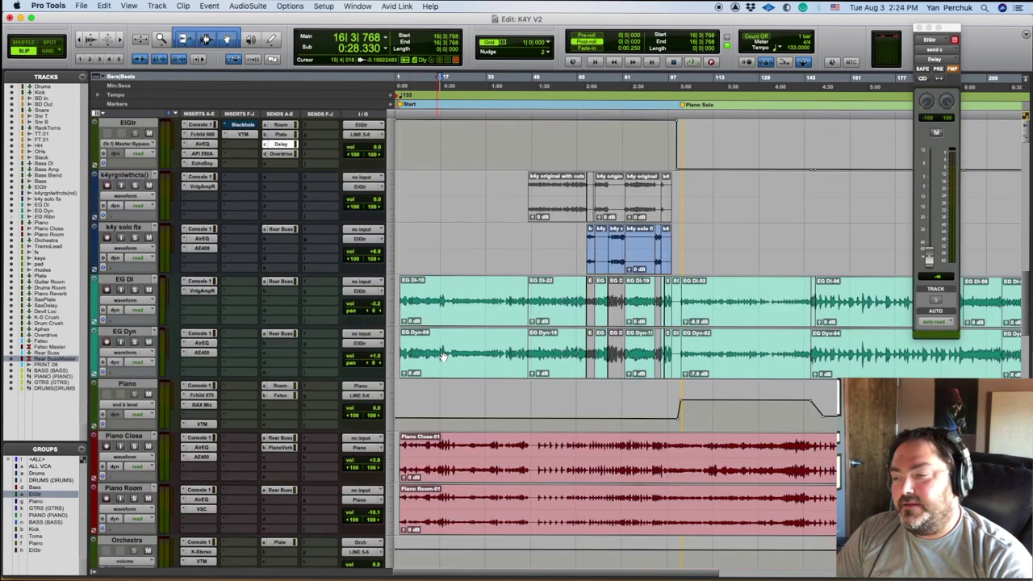
{"action": "scroll", "coordinate": [442, 357], "scroll_direction": "up", "scroll_amount": 3}
{"action": "scroll", "coordinate": [443, 356], "scroll_direction": "down", "scroll_amount": 1}
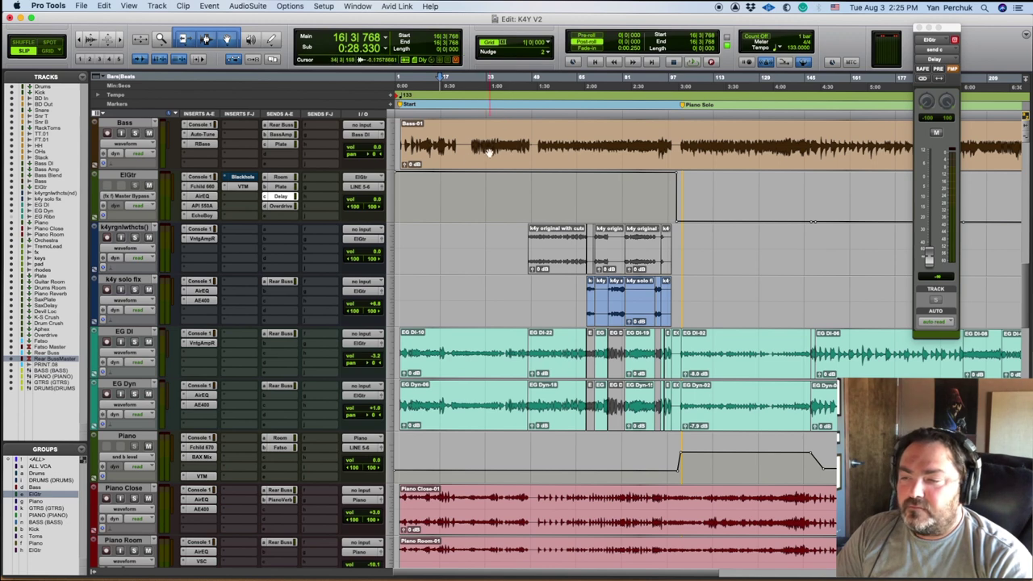
{"action": "left_click", "coordinate": [124, 175]}
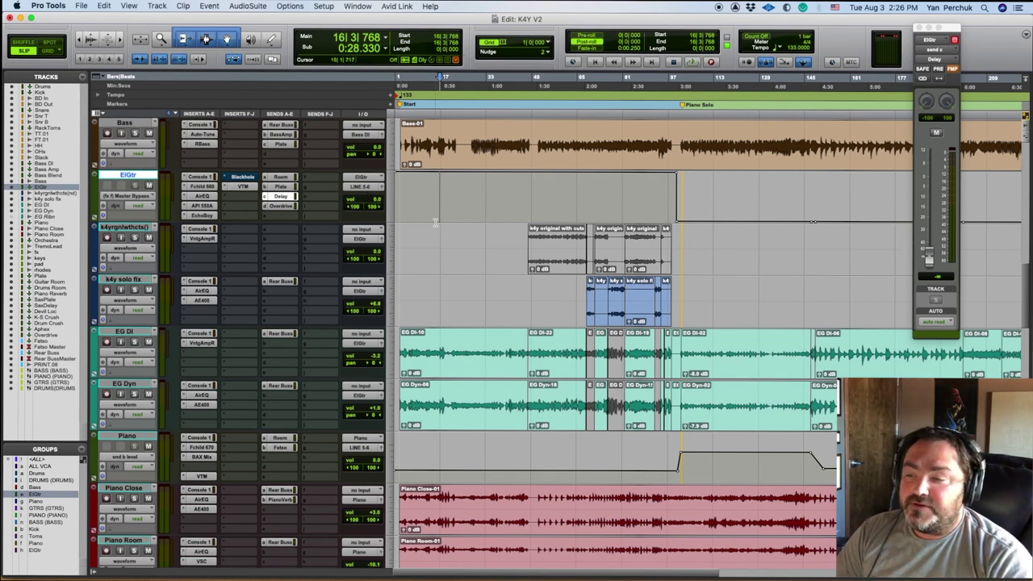
Survey the rest of the session's tracks down to the VCA masters and return to the electric guitar tracks.
{"action": "scroll", "coordinate": [445, 222], "scroll_direction": "down", "scroll_amount": 3}
{"action": "scroll", "coordinate": [450, 223], "scroll_direction": "down", "scroll_amount": 15}
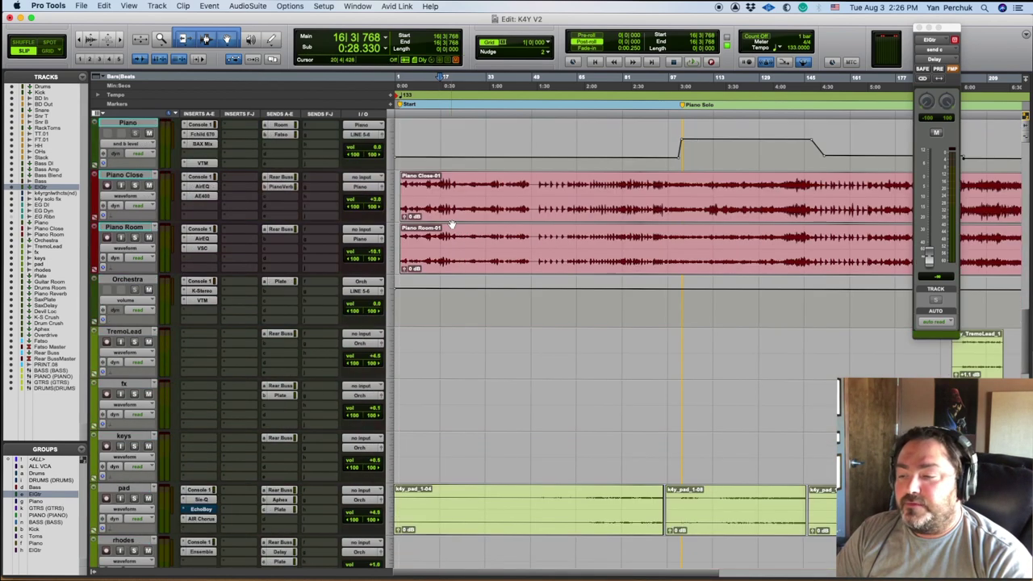
{"action": "scroll", "coordinate": [450, 224], "scroll_direction": "down", "scroll_amount": 5}
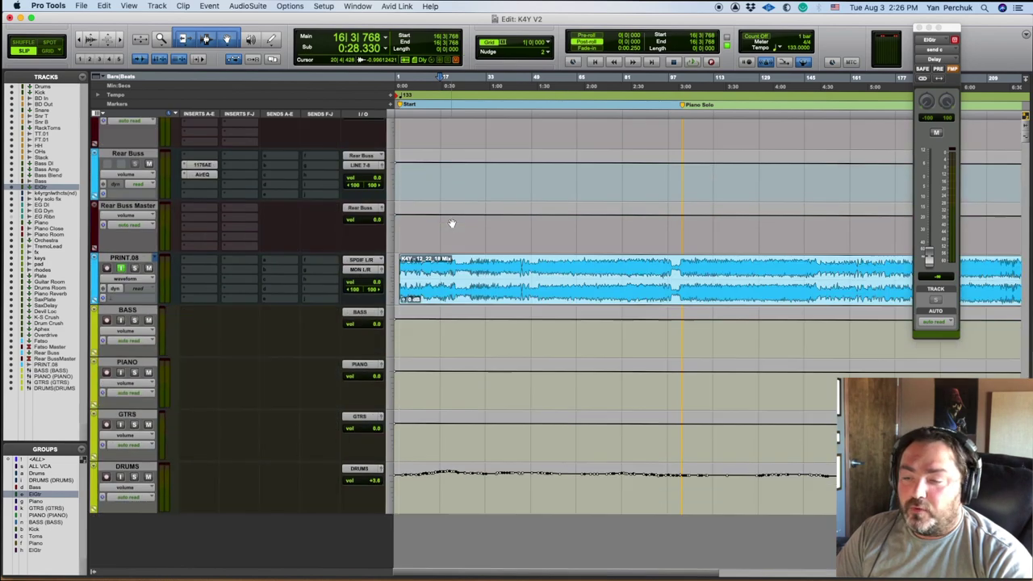
{"action": "scroll", "coordinate": [459, 240], "scroll_direction": "up", "scroll_amount": 20}
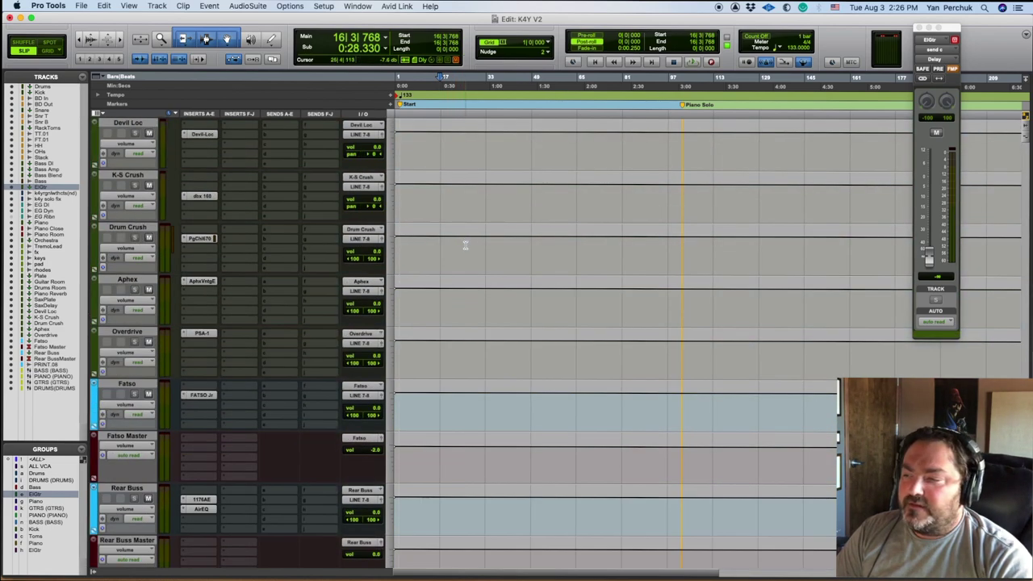
{"action": "scroll", "coordinate": [466, 244], "scroll_direction": "up", "scroll_amount": 3}
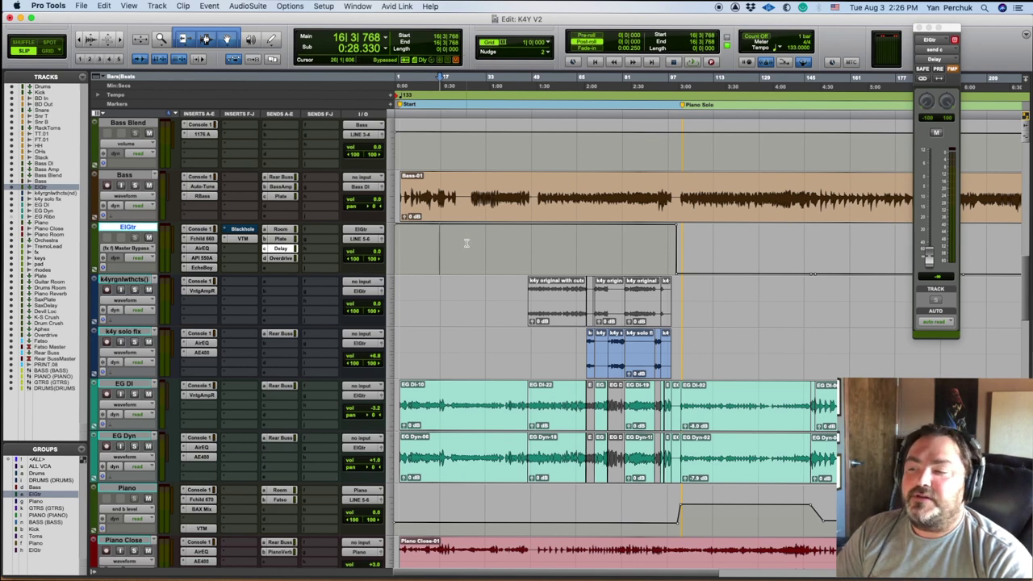
{"action": "scroll", "coordinate": [465, 244], "scroll_direction": "down", "scroll_amount": 2}
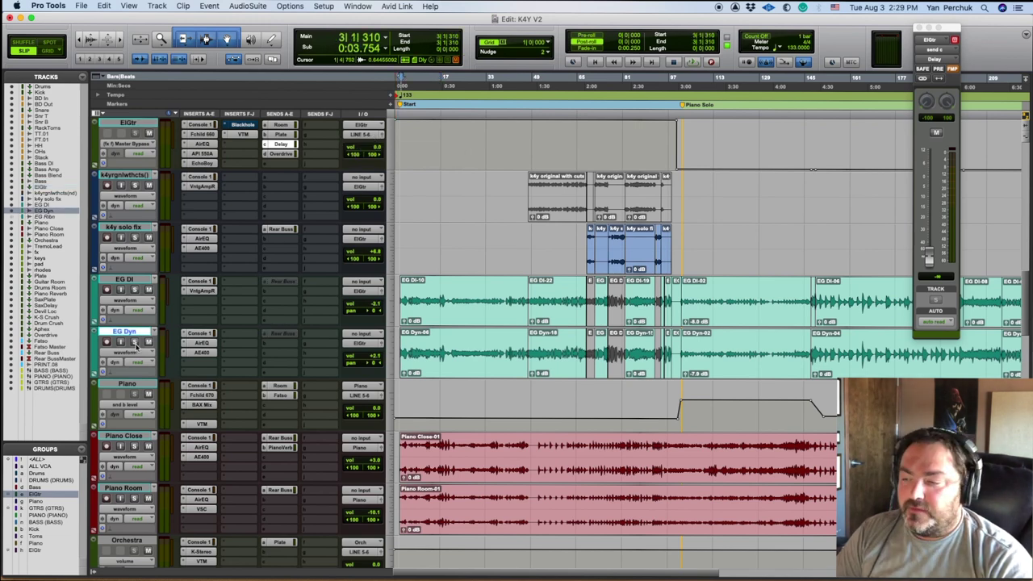
Examine the Console 1 and AirEQ settings on the EG Dyn track, and move the AirEQ window clear of the tracks.
{"action": "left_click", "coordinate": [202, 335]}
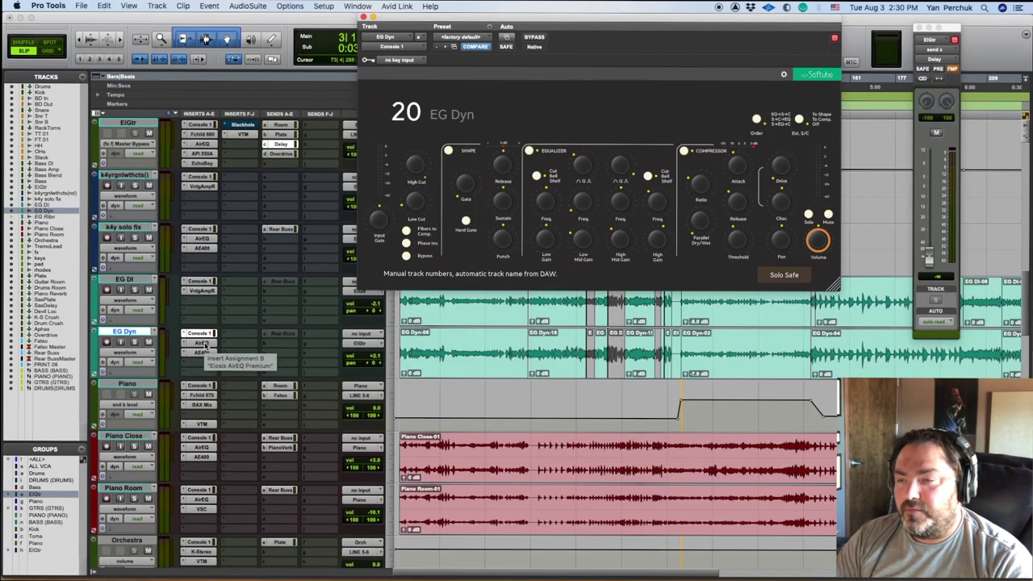
{"action": "left_click", "coordinate": [205, 346]}
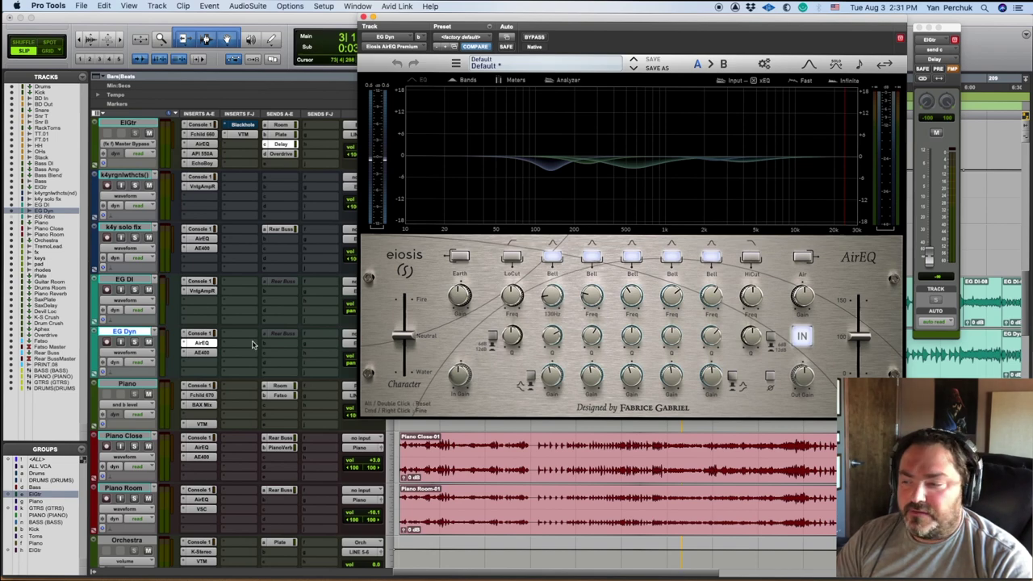
{"action": "left_click_drag", "start_coordinate": [472, 28], "coordinate": [455, 397]}
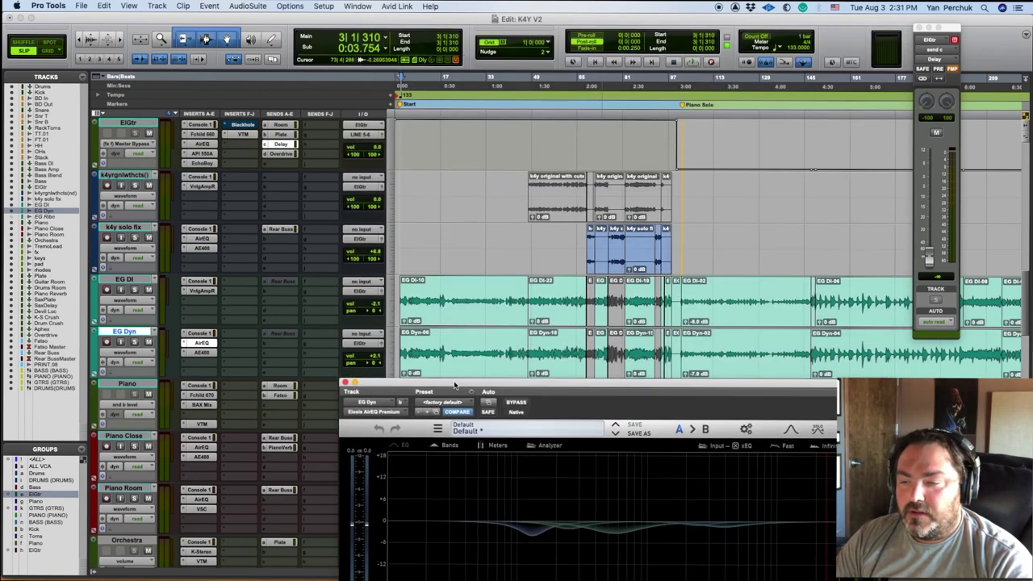
Solo the EG Dyn track and play it from about bar 5 with its full AirEQ window in view.
{"action": "left_click", "coordinate": [407, 244]}
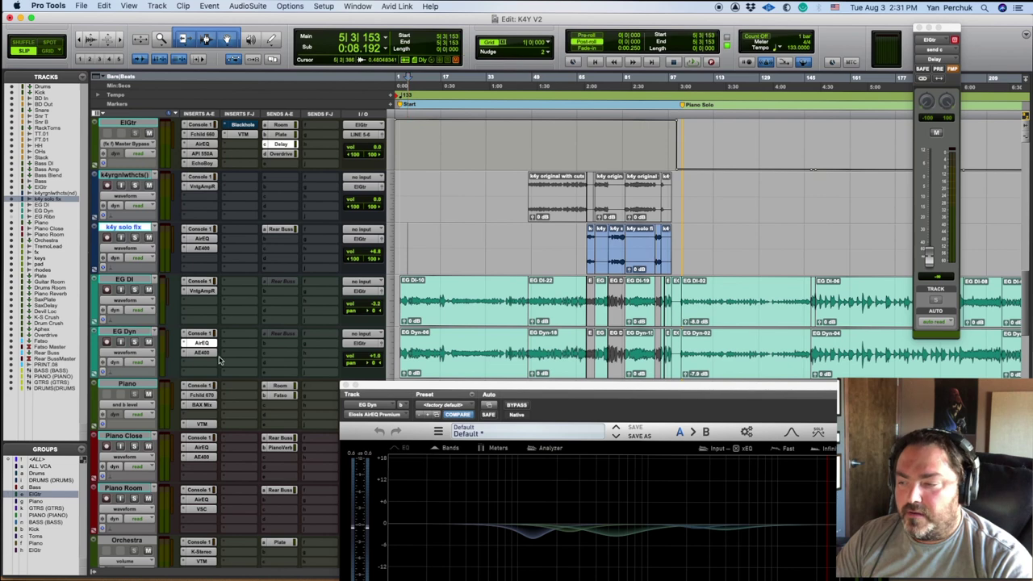
{"action": "left_click", "coordinate": [134, 343]}
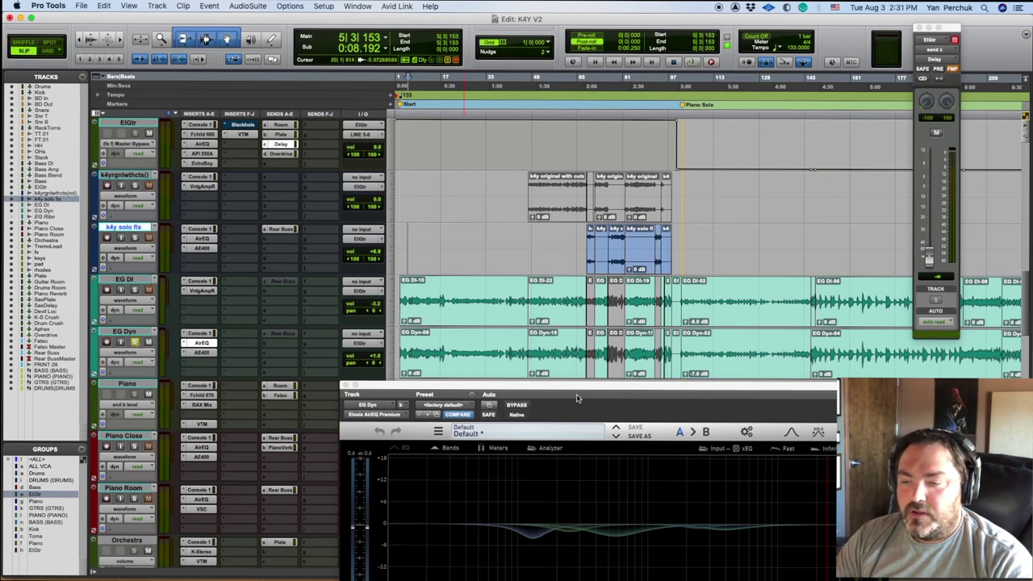
{"action": "key", "text": "space"}
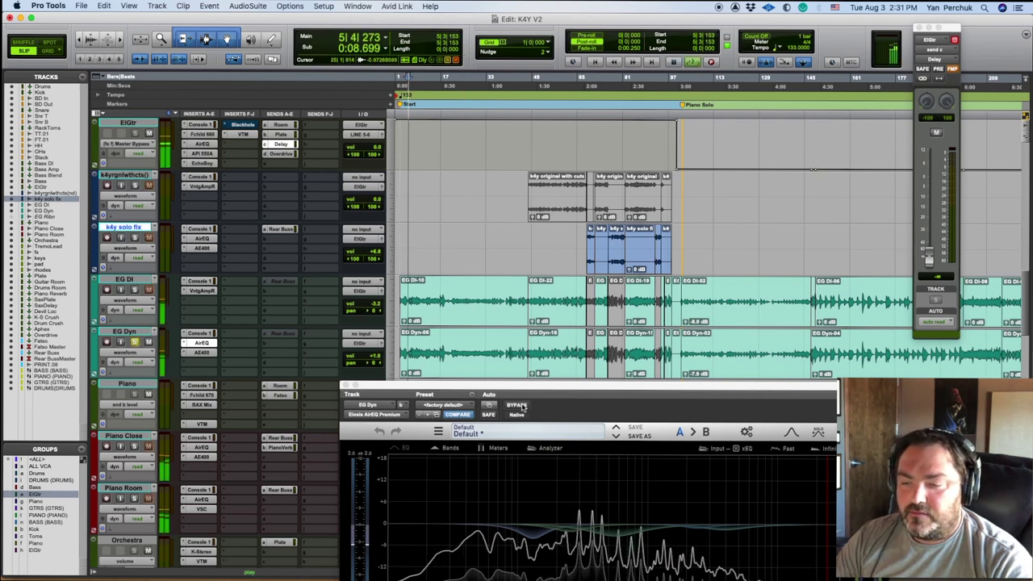
{"action": "left_click_drag", "start_coordinate": [539, 387], "coordinate": [631, 80]}
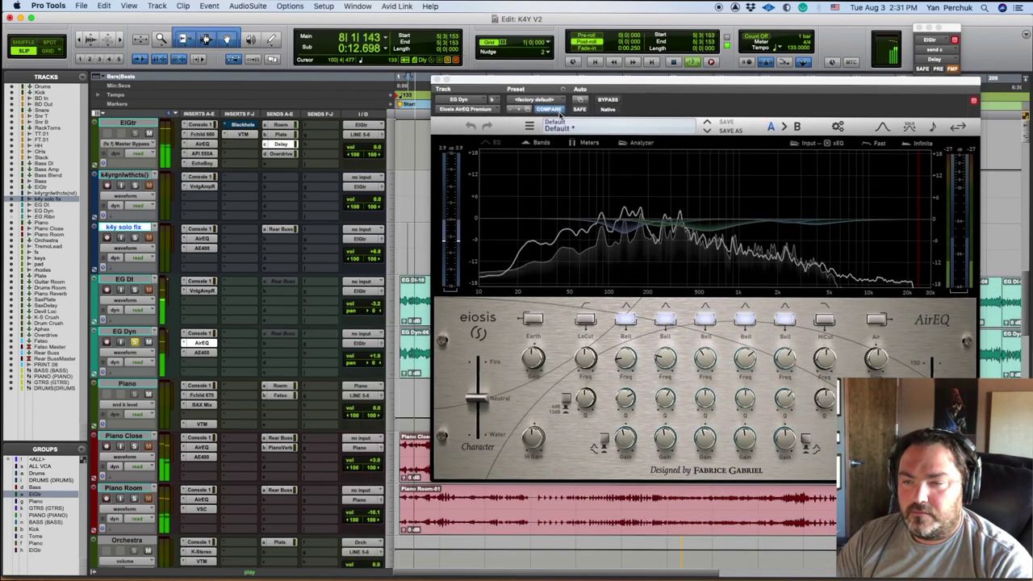
Compare the EG Dyn guitar with AirEQ bypassed and active during playback, and stop the transport.
{"action": "left_click", "coordinate": [610, 100]}
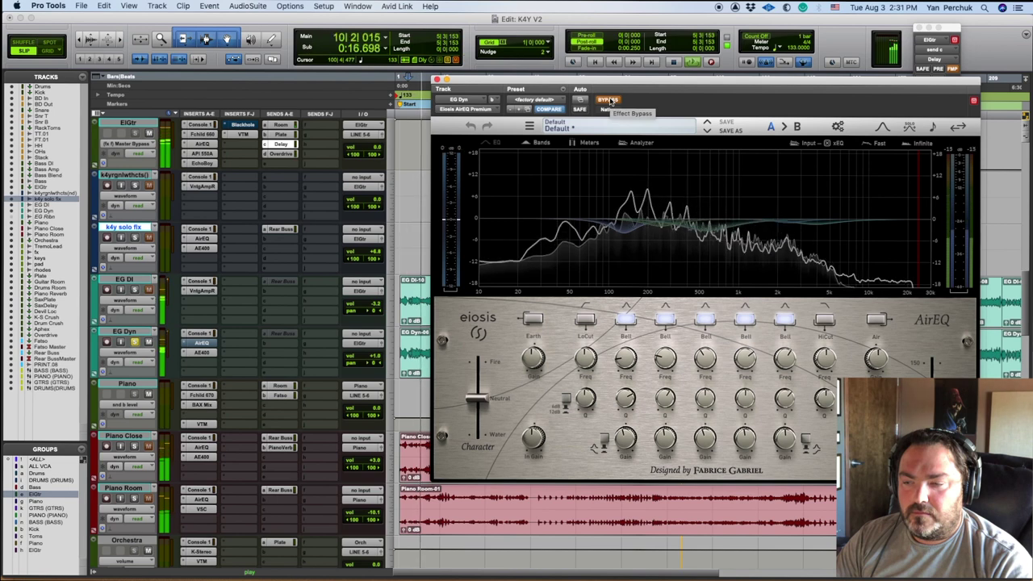
{"action": "left_click", "coordinate": [609, 100]}
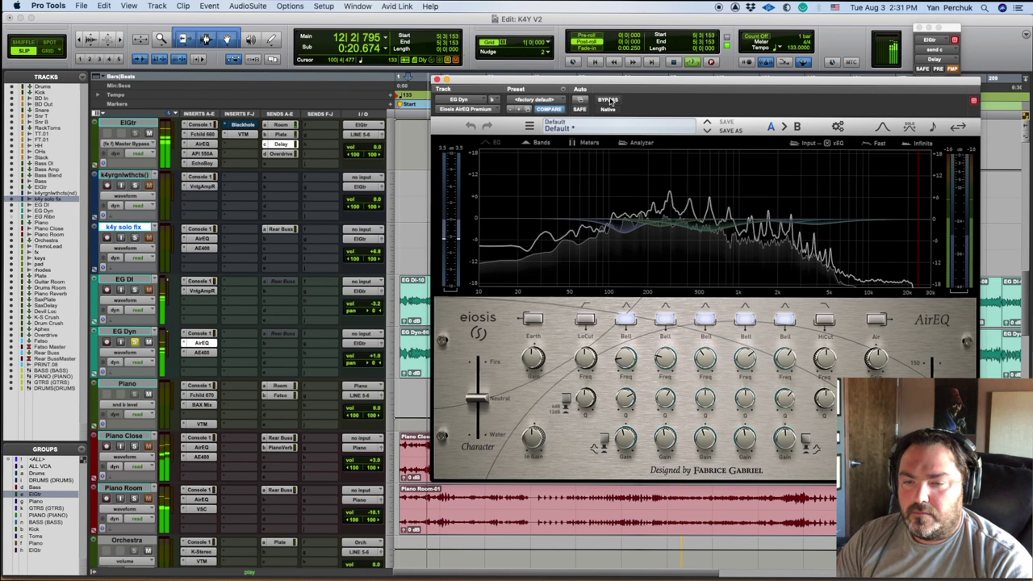
{"action": "left_click", "coordinate": [609, 100]}
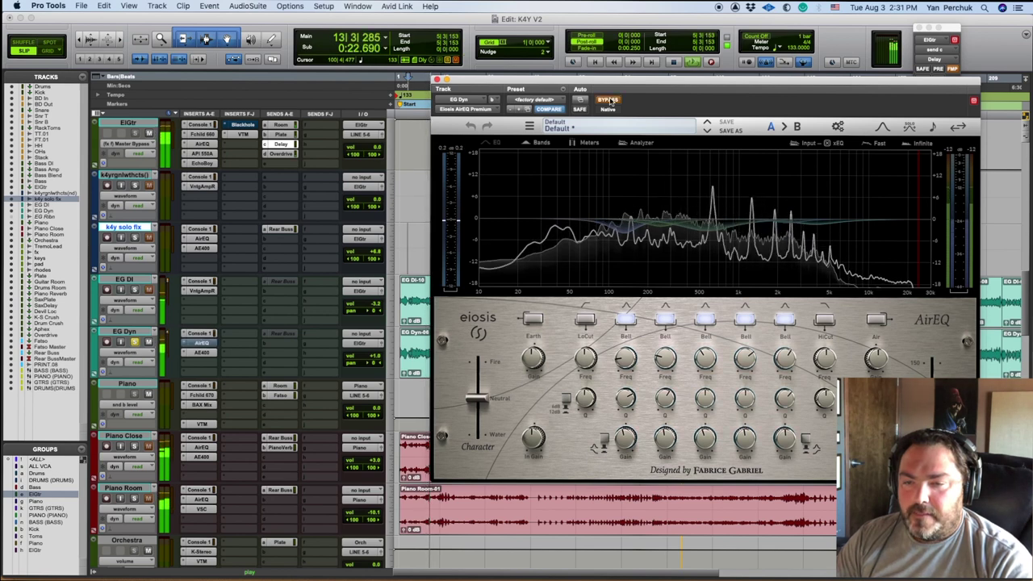
{"action": "left_click", "coordinate": [610, 100]}
{"action": "key", "text": "space"}
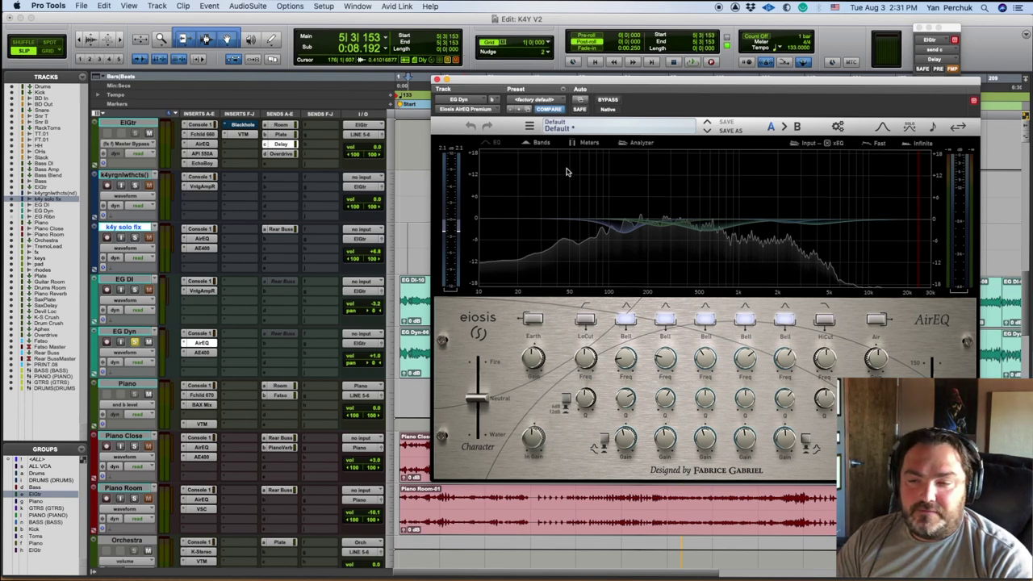
{"action": "left_click_drag", "start_coordinate": [747, 84], "coordinate": [729, 62]}
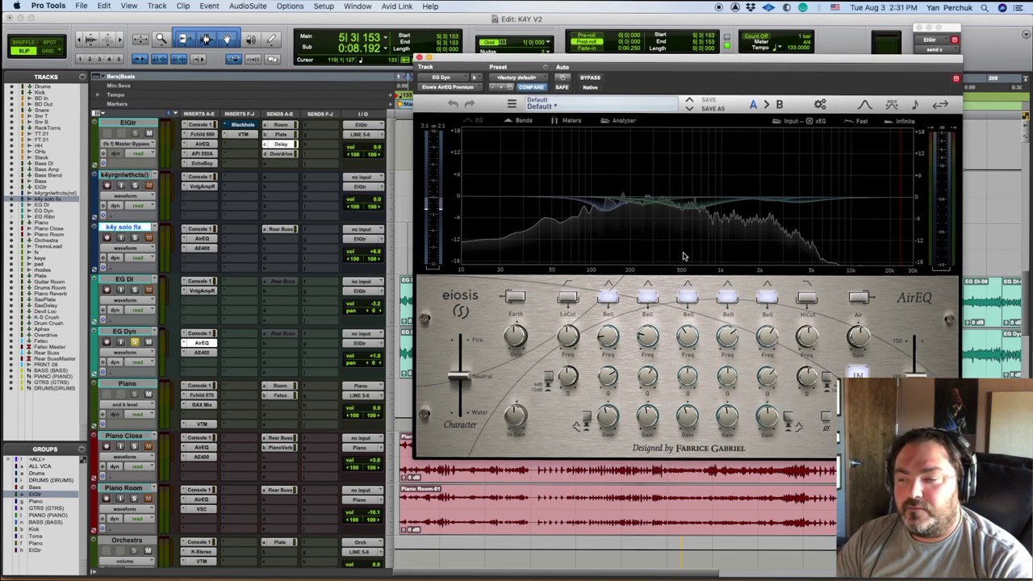
Examine the AE400 active equalizer on EG Dyn while playing the soloed guitar, and close the plug-in.
{"action": "left_click", "coordinate": [208, 358]}
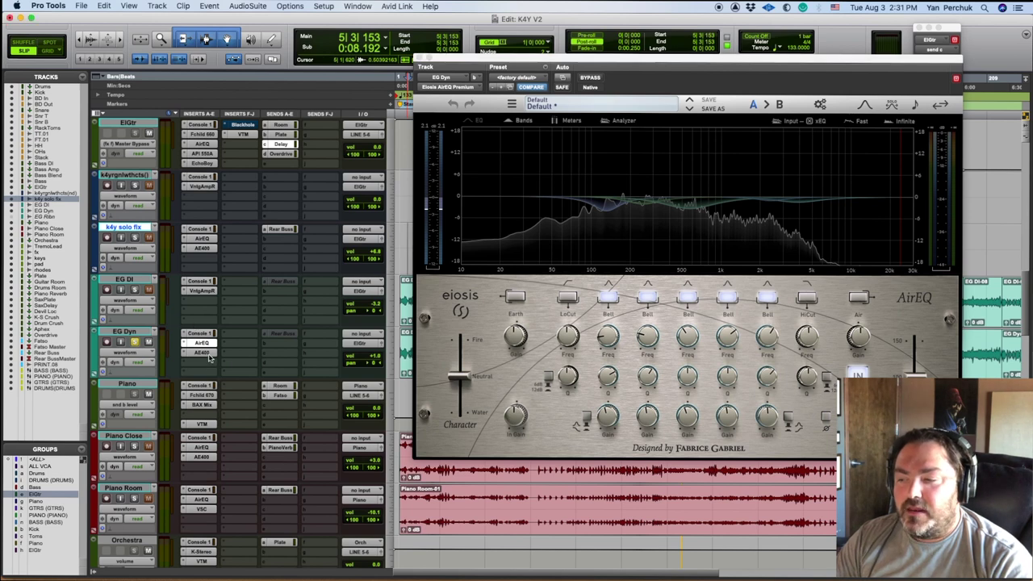
{"action": "left_click", "coordinate": [208, 356]}
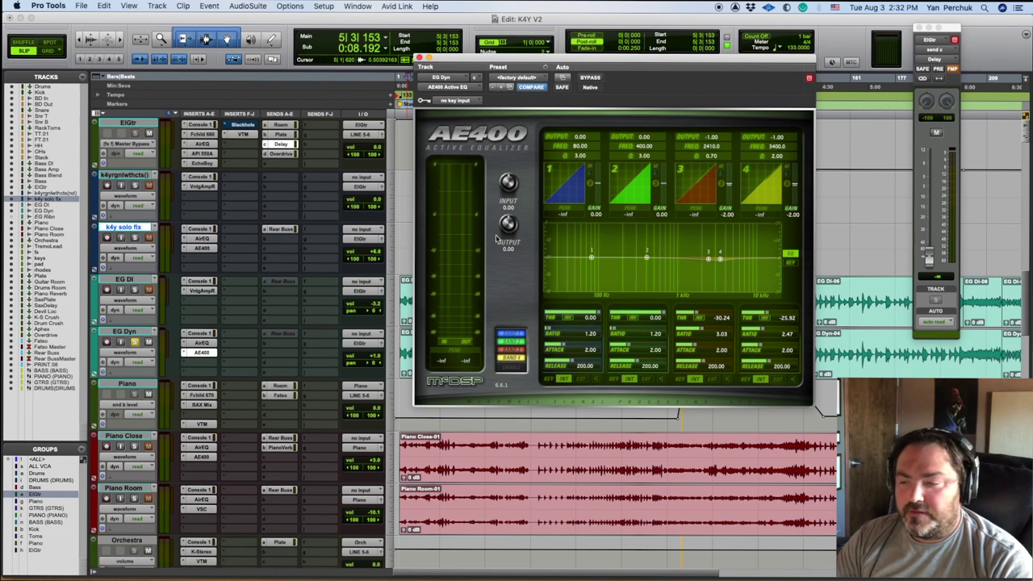
{"action": "key", "text": "space"}
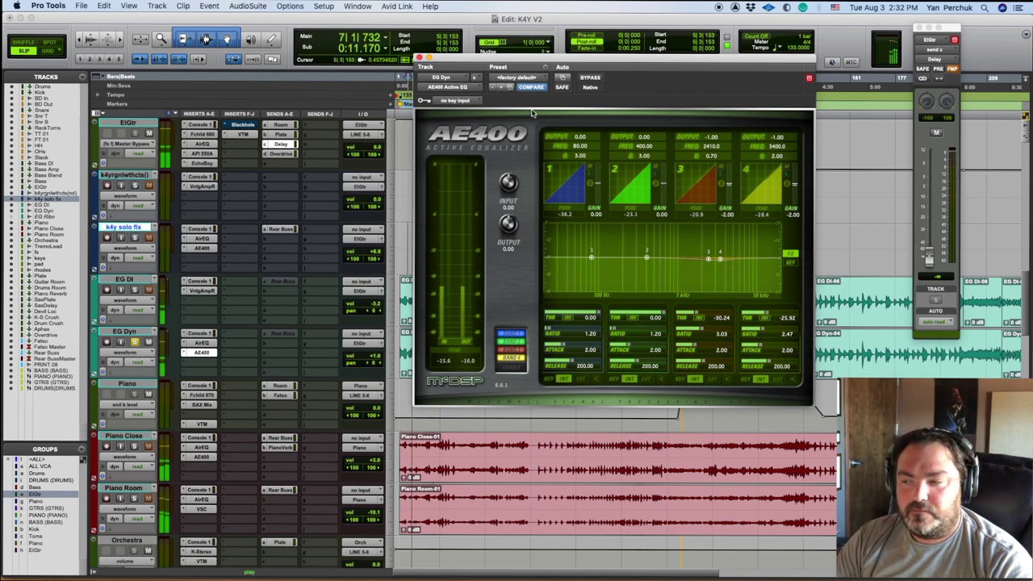
{"action": "left_click", "coordinate": [594, 79]}
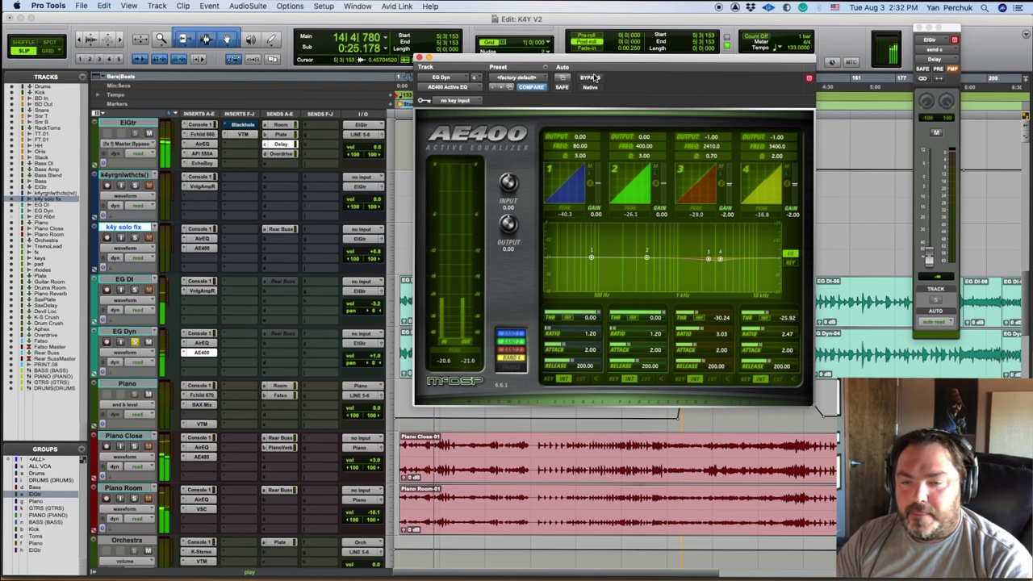
{"action": "key", "text": "space"}
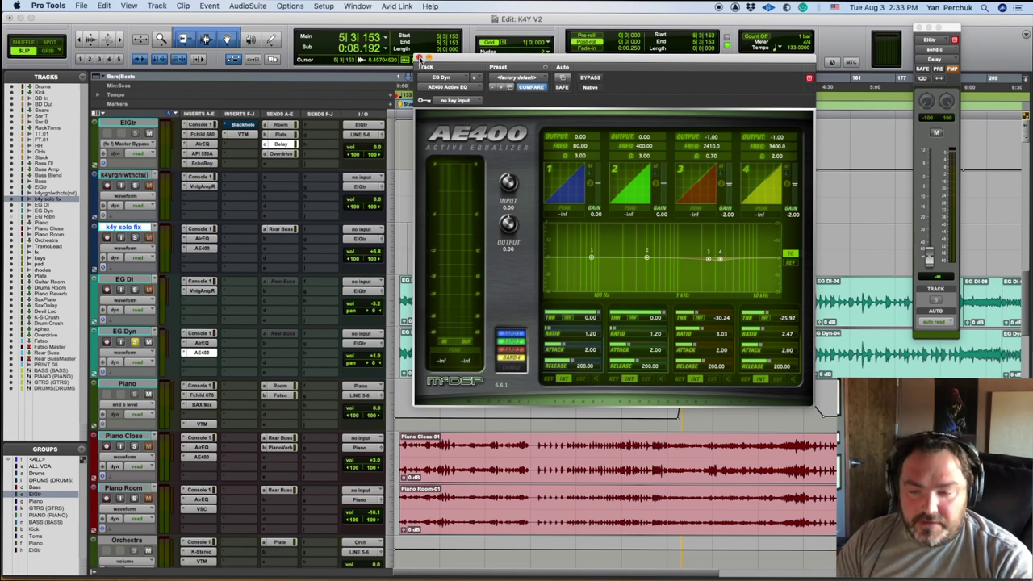
{"action": "left_click", "coordinate": [418, 59]}
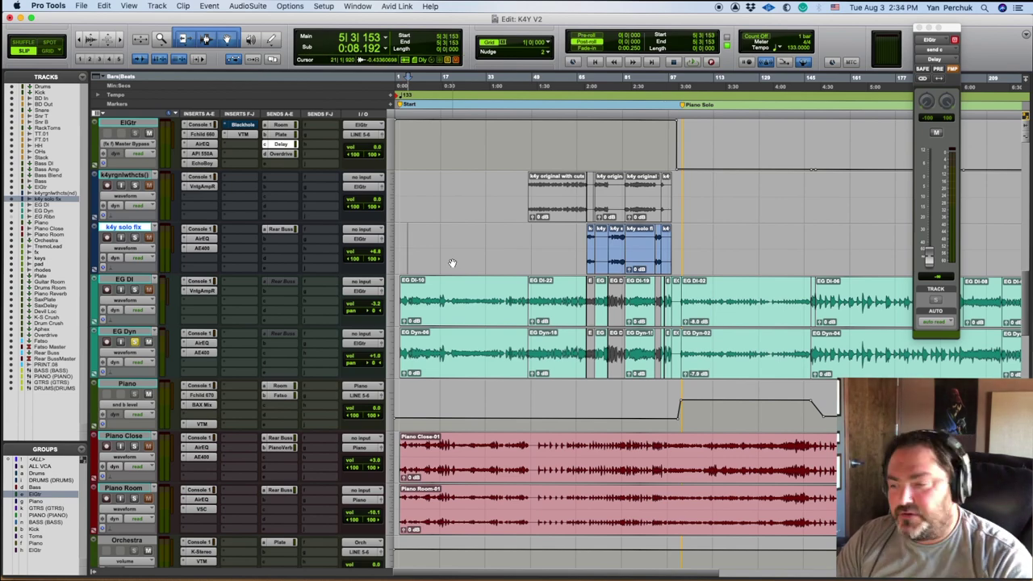
Find the Rear Buss track and examine its 1176AE compressor settings.
{"action": "scroll", "coordinate": [250, 340], "scroll_direction": "down", "scroll_amount": 10}
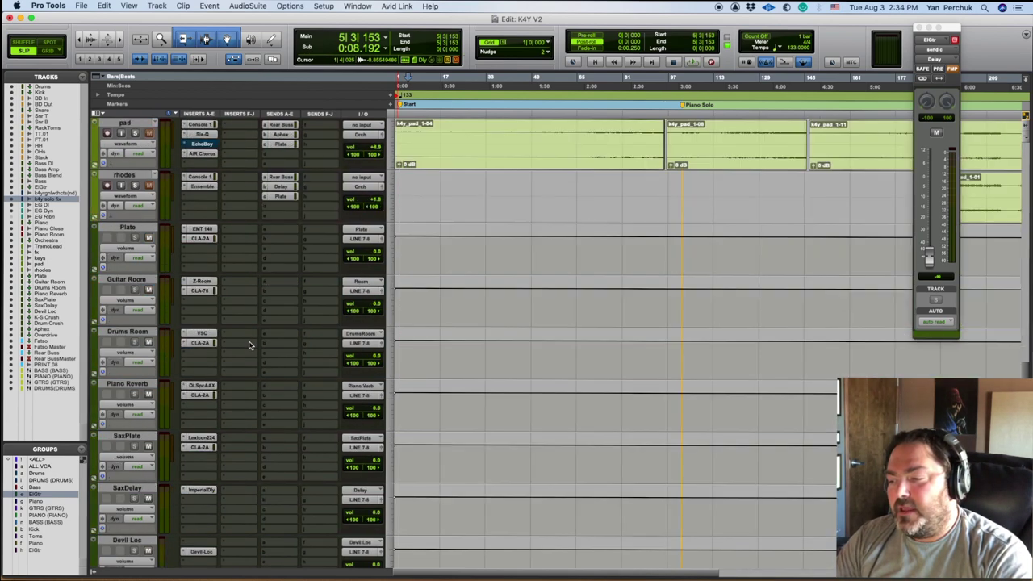
{"action": "scroll", "coordinate": [250, 340], "scroll_direction": "down", "scroll_amount": 6}
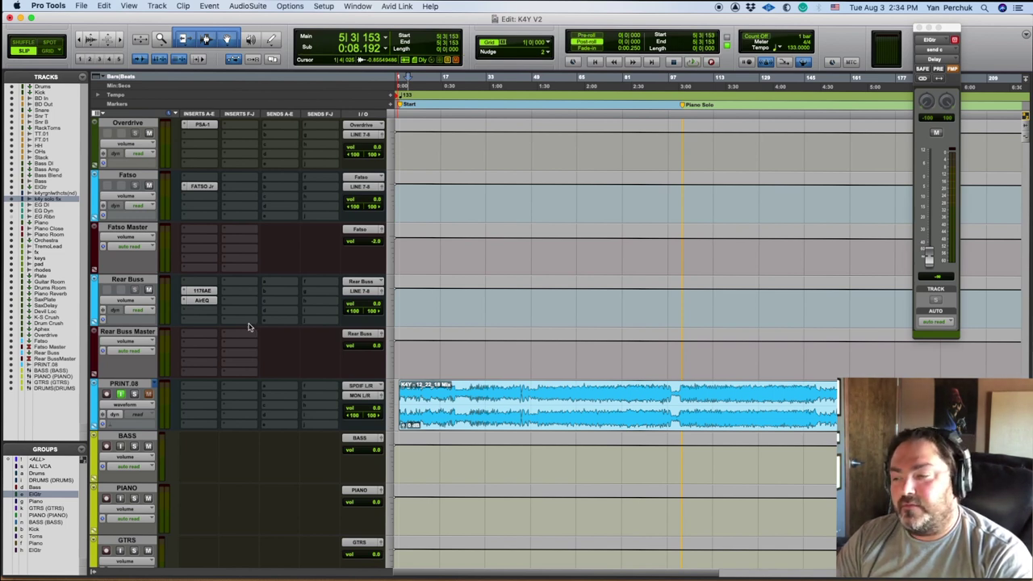
{"action": "left_click", "coordinate": [206, 292]}
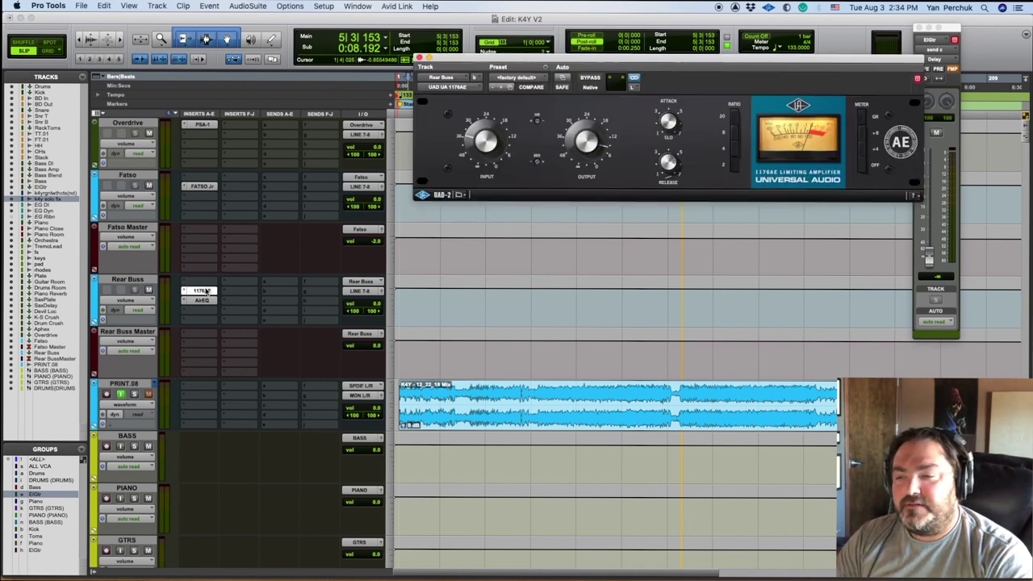
{"action": "left_click", "coordinate": [205, 293]}
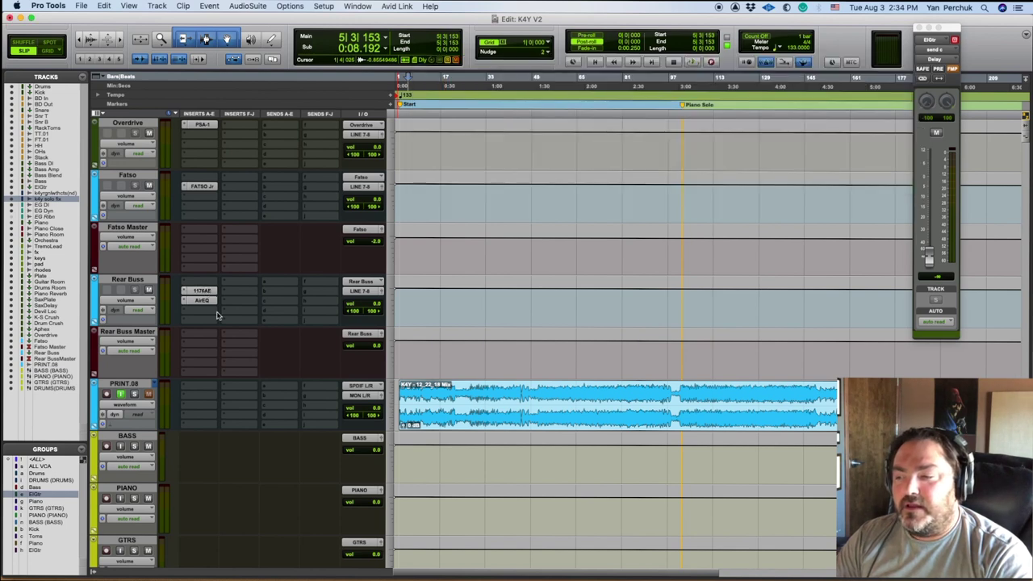
{"action": "scroll", "coordinate": [259, 344], "scroll_direction": "up", "scroll_amount": 5}
{"action": "scroll", "coordinate": [259, 345], "scroll_direction": "down", "scroll_amount": 5}
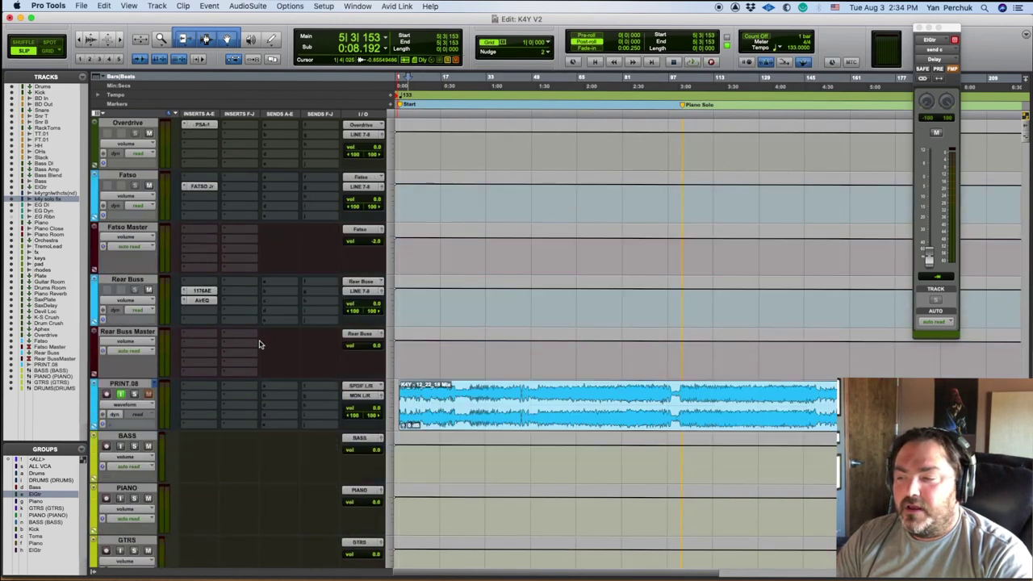
Check the frequency of the active bell band in the Rear Buss AirEQ, and close the plug-in.
{"action": "left_click", "coordinate": [202, 301]}
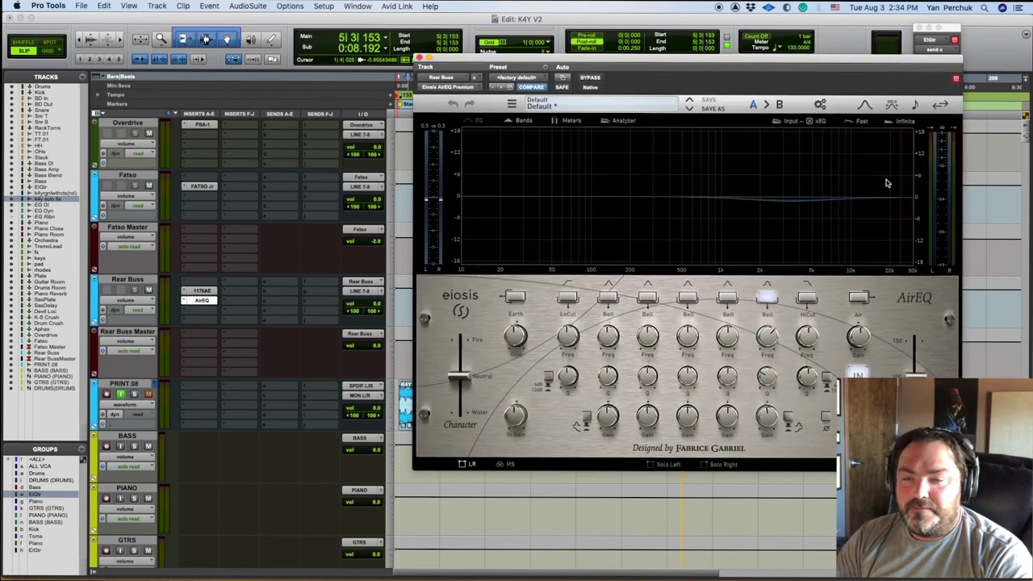
{"action": "left_click", "coordinate": [767, 338]}
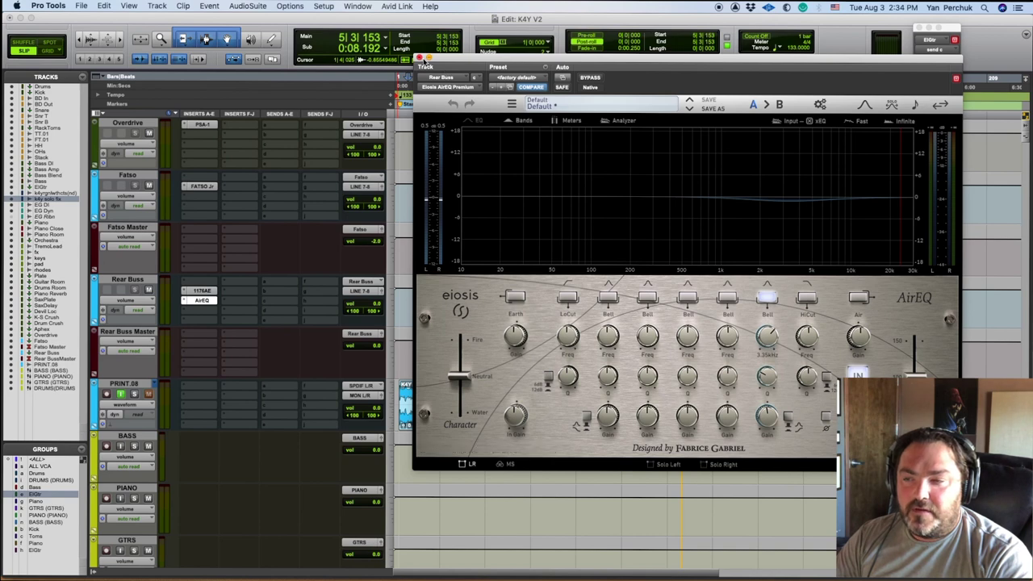
{"action": "left_click", "coordinate": [419, 59]}
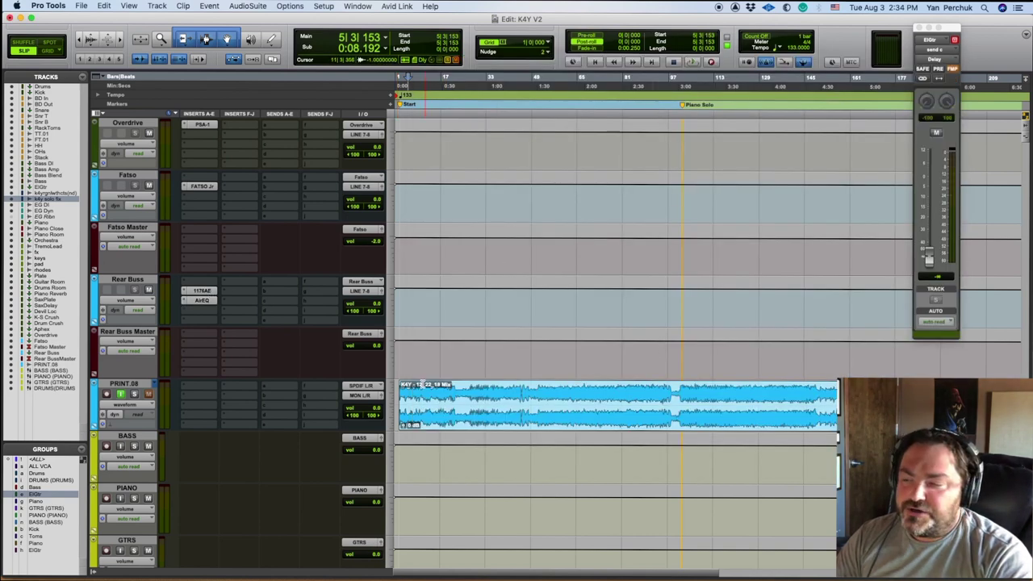
Compare EG Dyn with its Rear Buss send inactive and active during playback from about bar 50, leaving the send active and playback stopped.
{"action": "scroll", "coordinate": [421, 385], "scroll_direction": "up", "scroll_amount": 15}
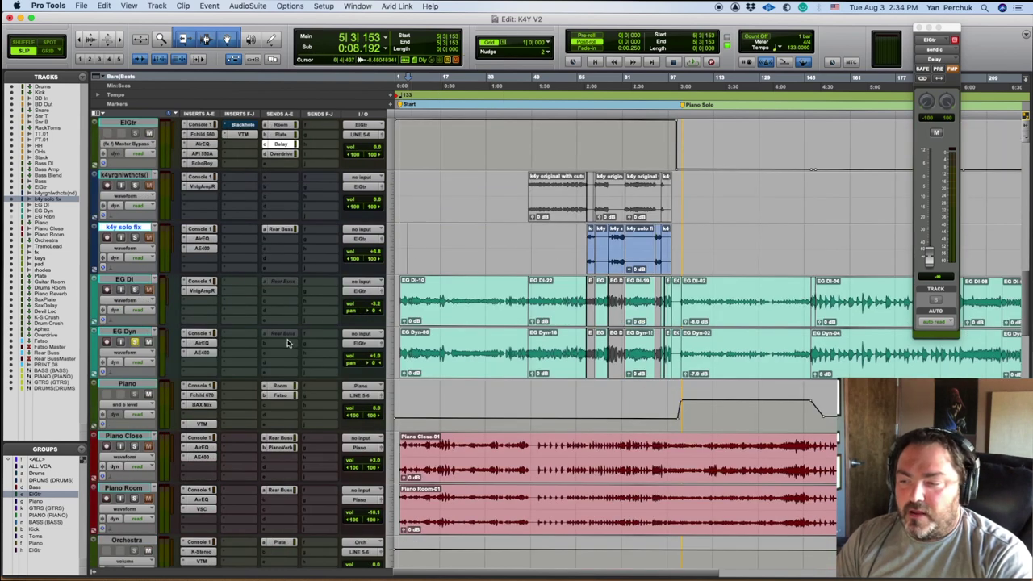
{"action": "left_click", "coordinate": [457, 242]}
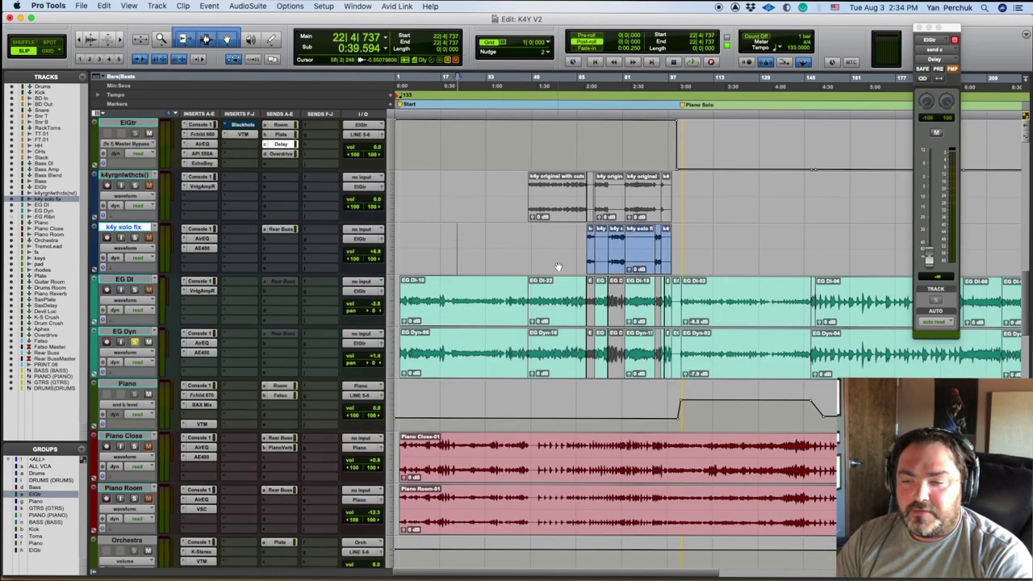
{"action": "left_click", "coordinate": [536, 242]}
{"action": "key", "text": "space"}
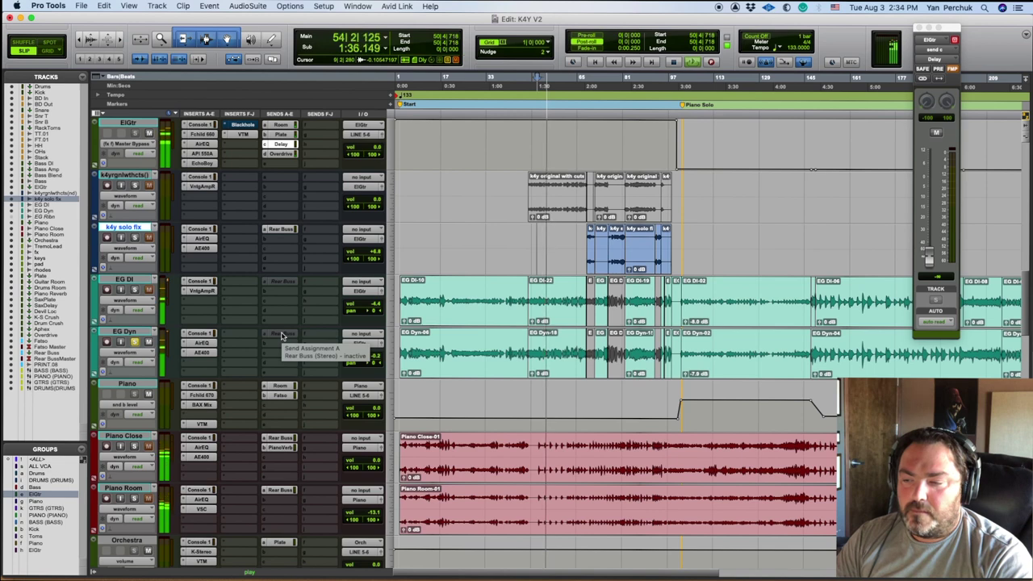
{"action": "left_click", "coordinate": [282, 335], "text": "ctrl+super"}
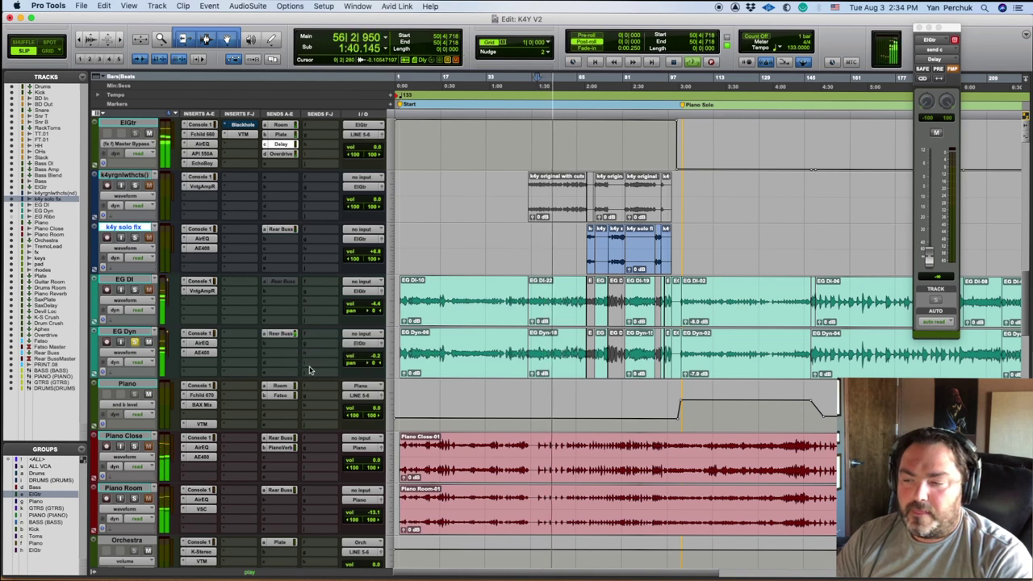
{"action": "left_click", "coordinate": [282, 336], "text": "ctrl+super"}
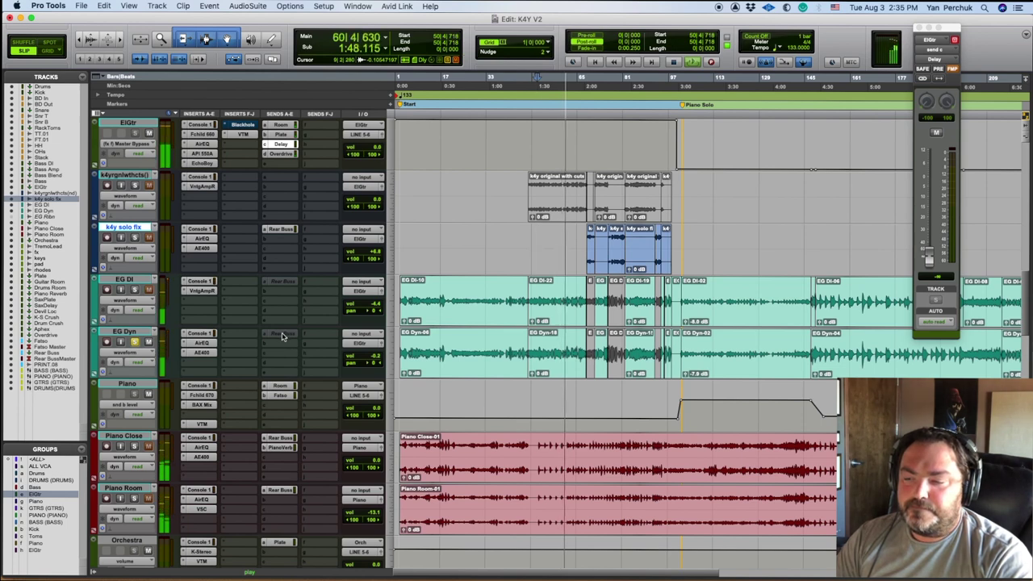
{"action": "left_click", "coordinate": [282, 338], "text": "ctrl+super"}
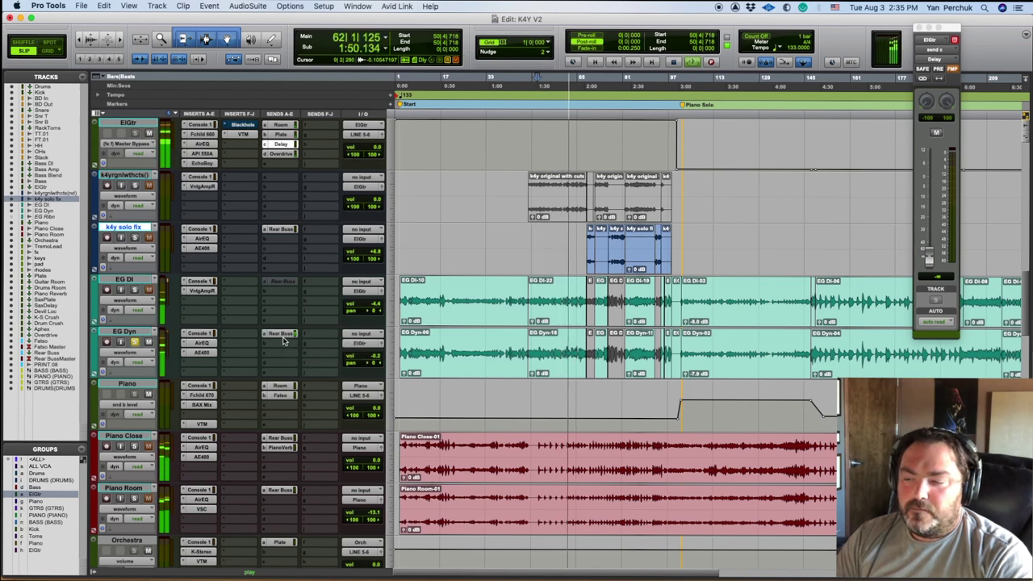
{"action": "key", "text": "space"}
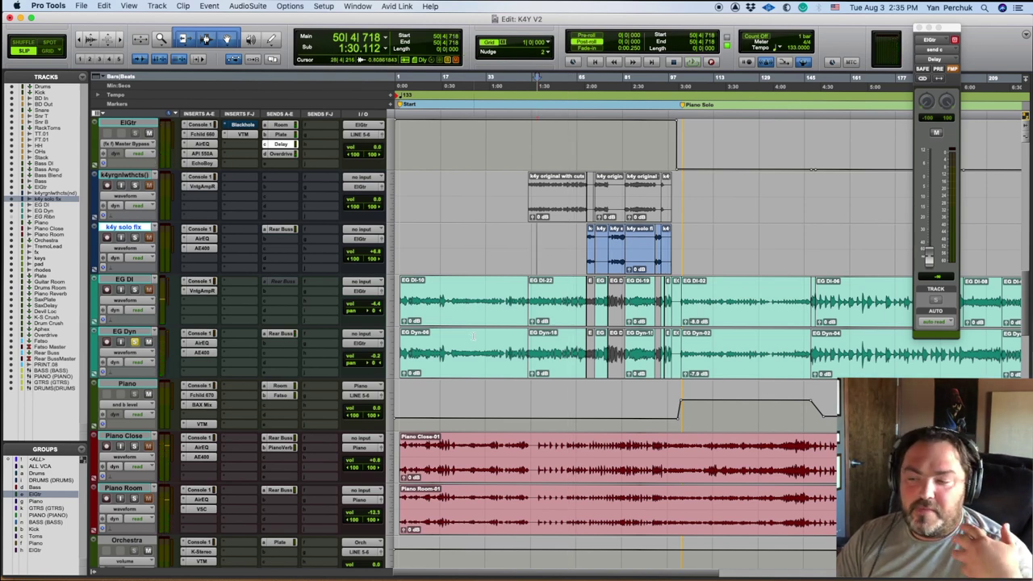
Play the soloed EG DI guitar from about bar 54, and stop the transport.
{"action": "scroll", "coordinate": [474, 339], "scroll_direction": "down", "scroll_amount": 1}
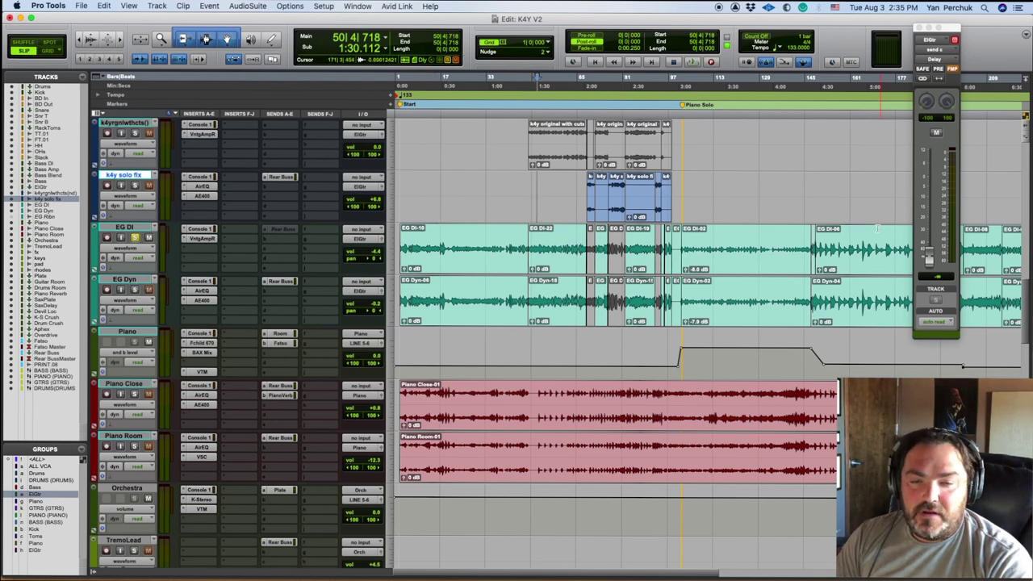
{"action": "scroll", "coordinate": [829, 235], "scroll_direction": "right", "scroll_amount": 2}
{"action": "scroll", "coordinate": [828, 235], "scroll_direction": "right", "scroll_amount": 3}
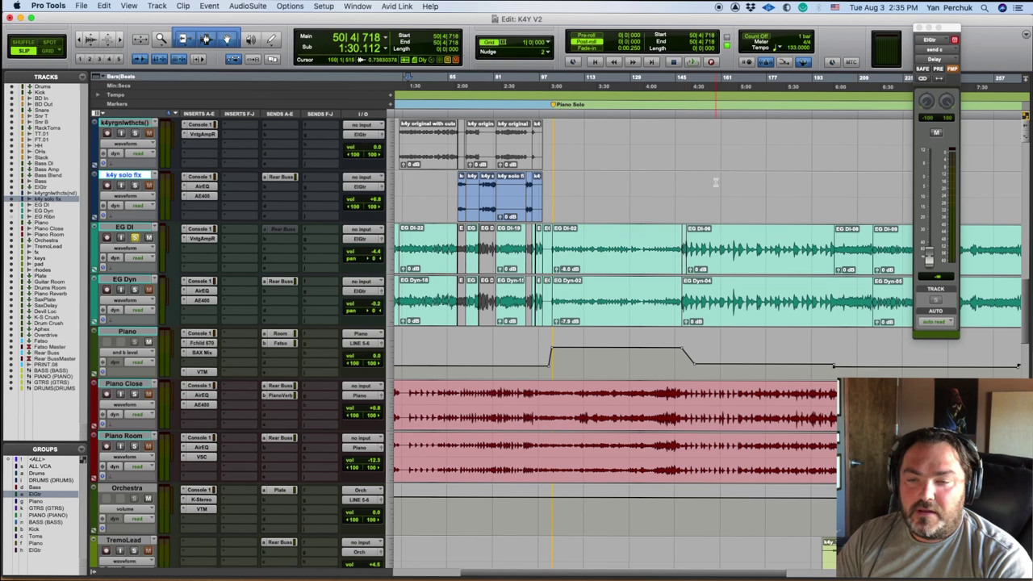
{"action": "key", "text": "space"}
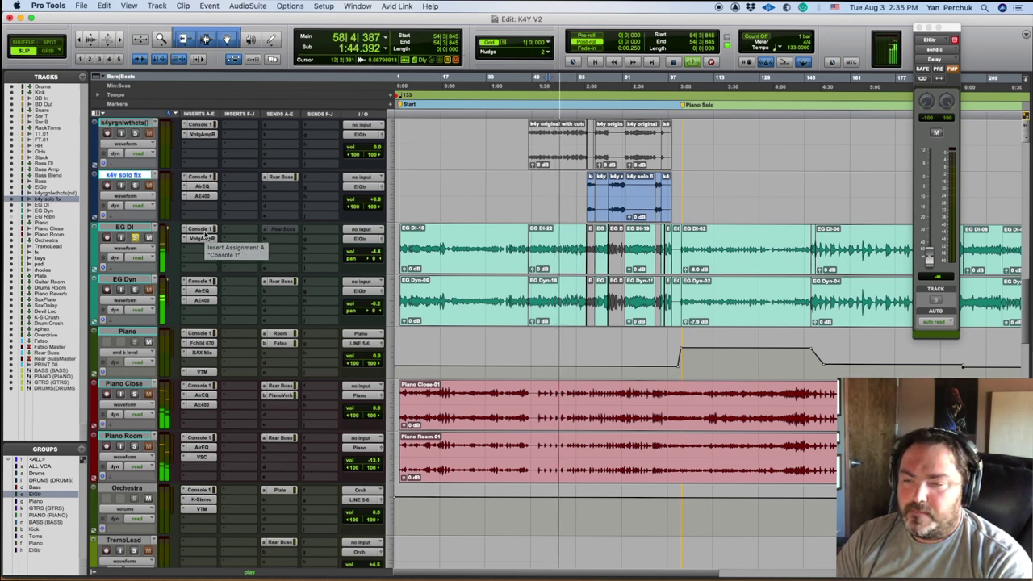
{"action": "key", "text": "space"}
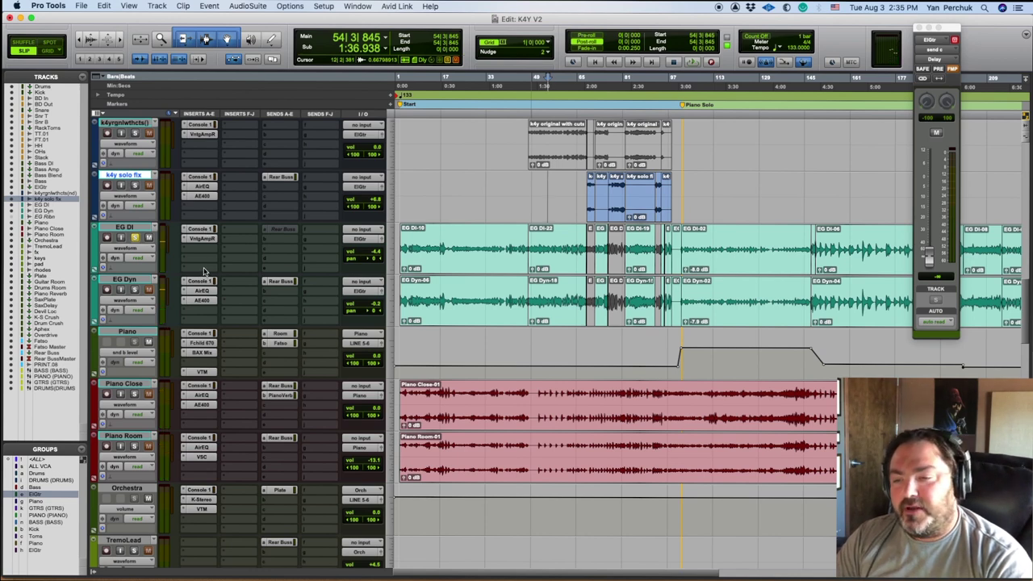
Examine the Console 1 and Vintage Amp Room plug-ins on EG DI, and close them.
{"action": "left_click", "coordinate": [199, 230]}
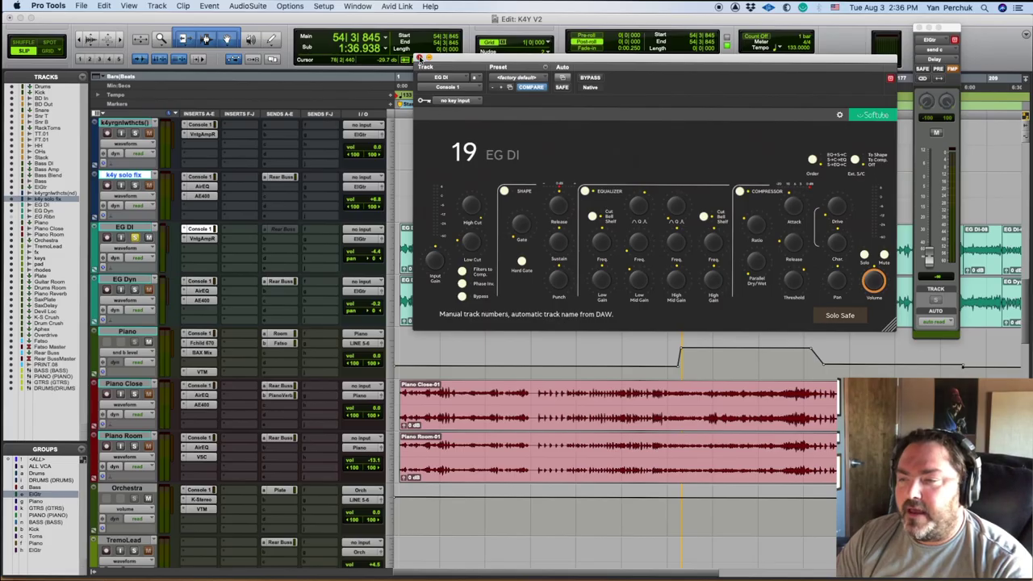
{"action": "left_click", "coordinate": [419, 59]}
{"action": "left_click", "coordinate": [207, 240]}
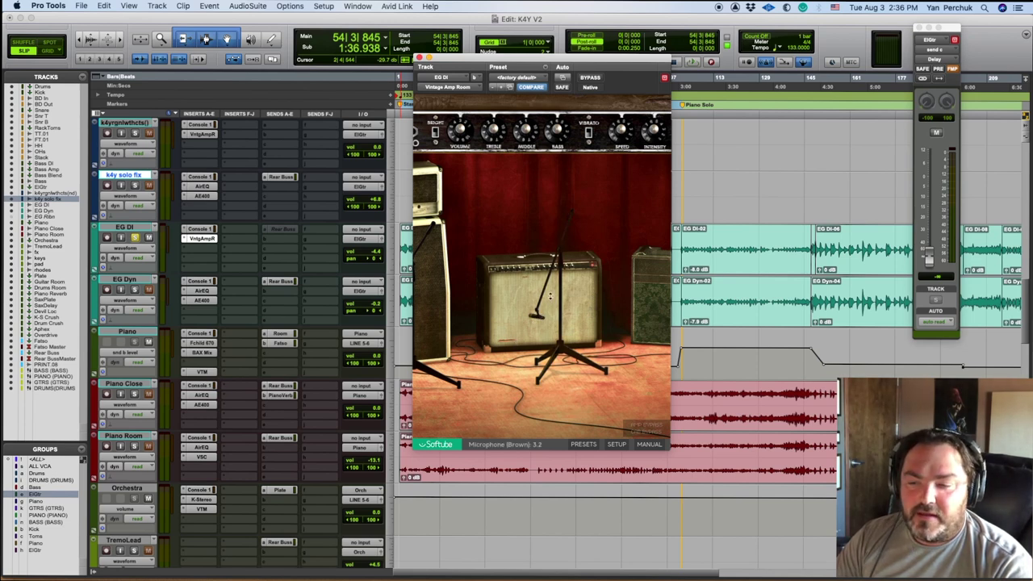
{"action": "key", "text": "super+w"}
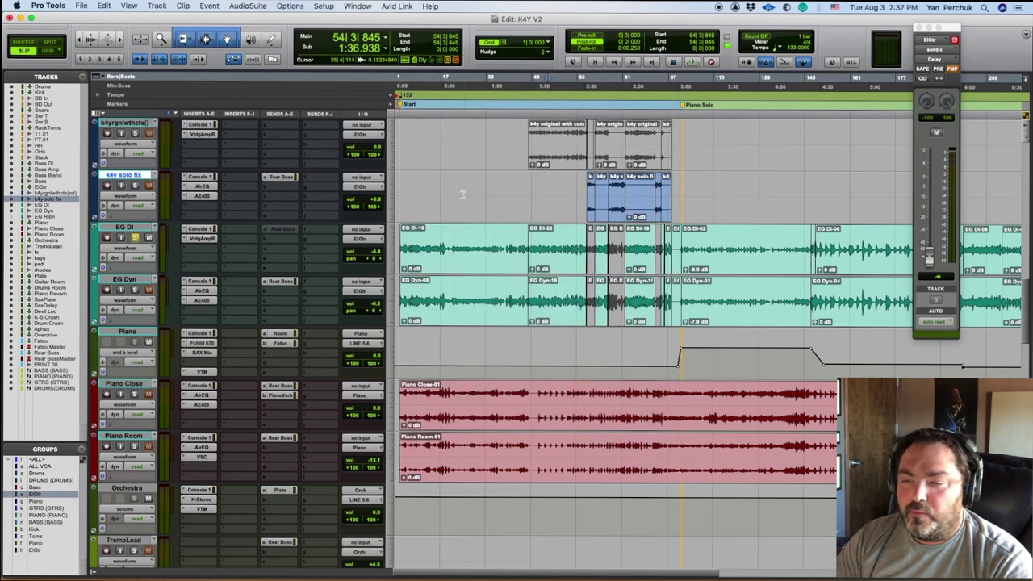
Activate the Rear Buss send on EG DI while playing the soloed track from about bar 50, and stop the transport.
{"action": "left_click", "coordinate": [534, 202]}
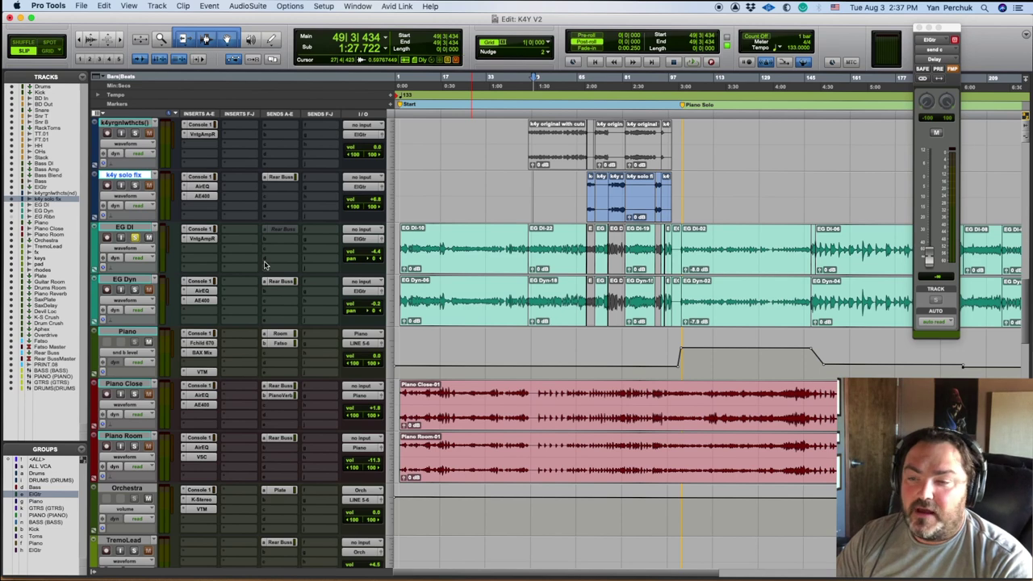
{"action": "key", "text": "space"}
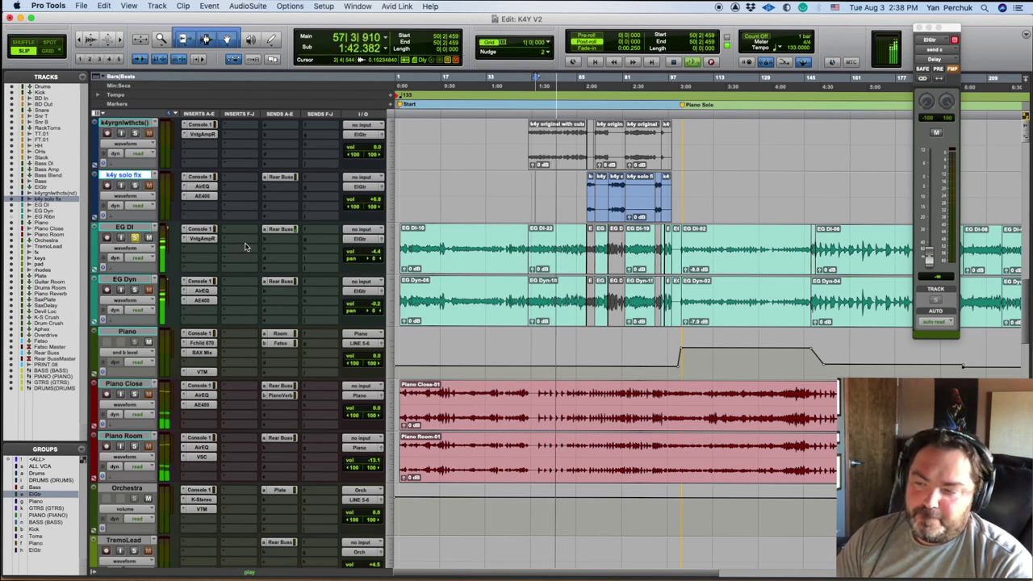
{"action": "key", "text": "space"}
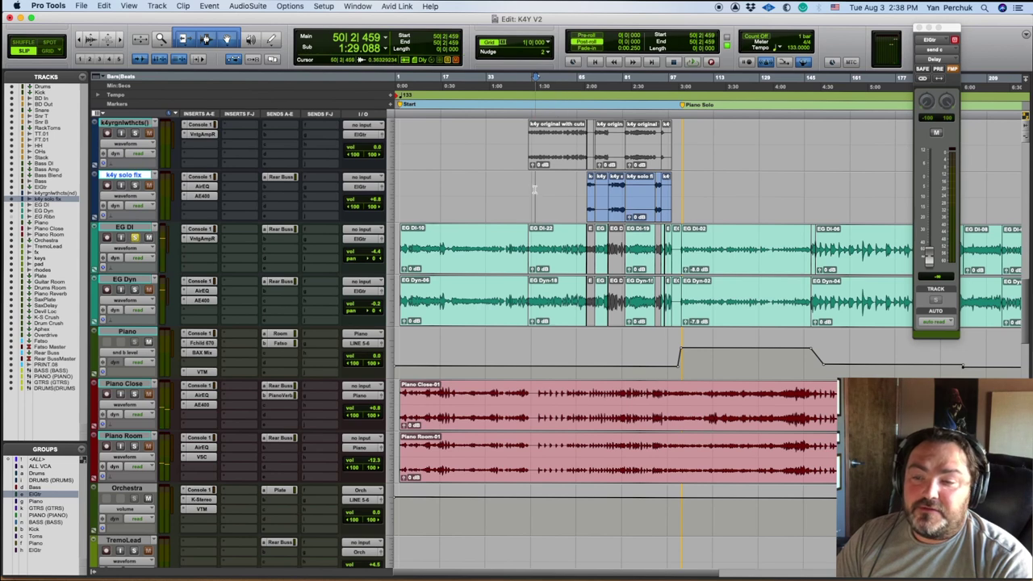
Play EG DI and EG Dyn soloed together from bar 49, toggling the EG Dyn solo to compare, and stop the transport.
{"action": "left_click", "coordinate": [534, 190]}
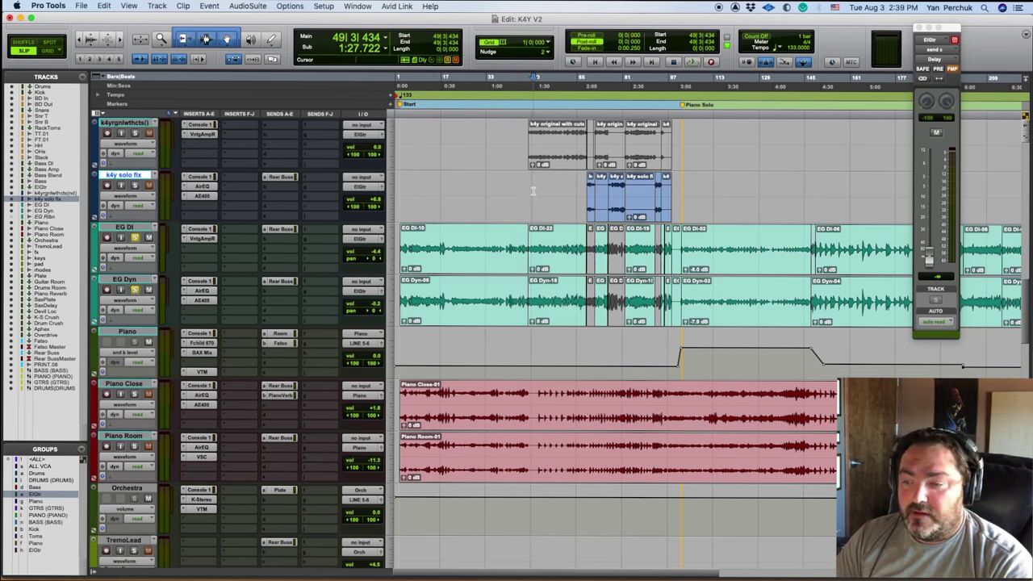
{"action": "key", "text": "space"}
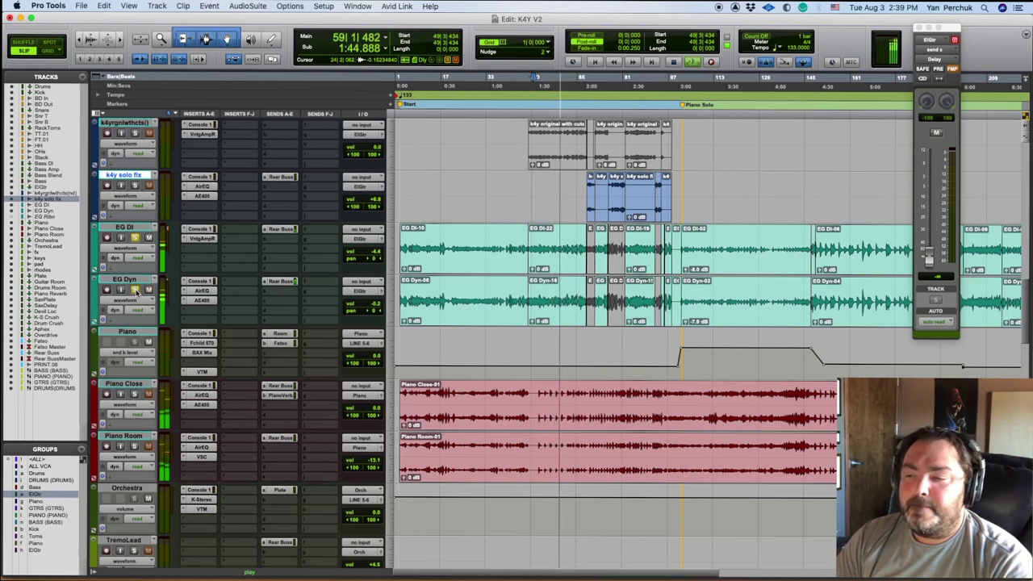
{"action": "left_click", "coordinate": [134, 289]}
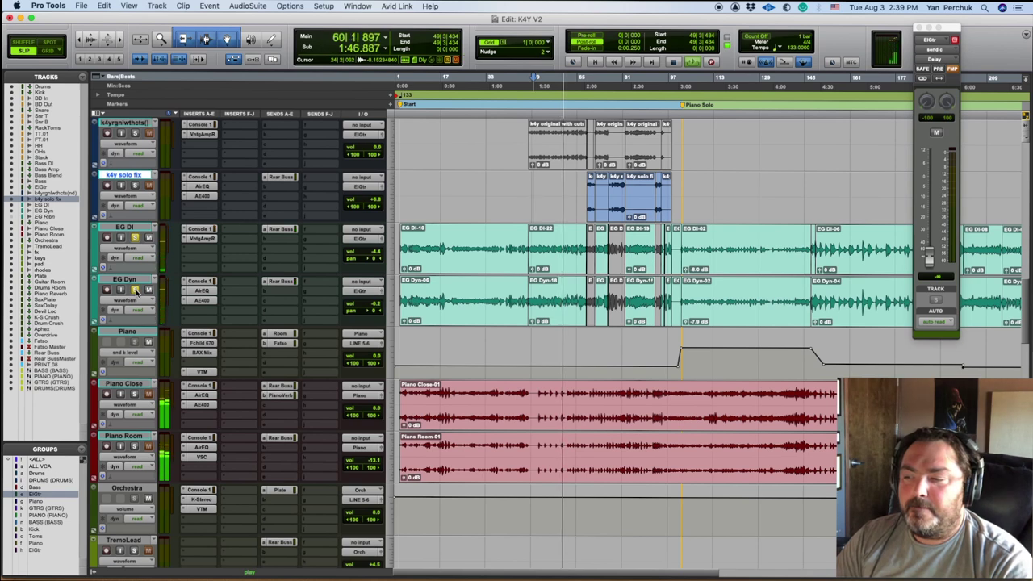
{"action": "key", "text": "space"}
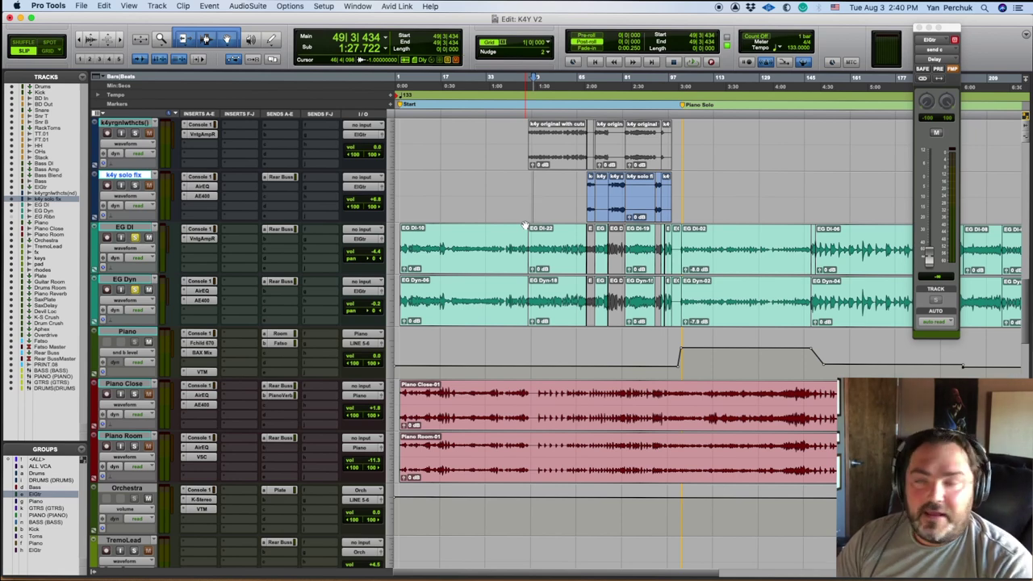
Examine Console 1 on the ElGtr bus and its Fairchild 660 compressor during playback from bar 49, and stop the transport.
{"action": "scroll", "coordinate": [431, 280], "scroll_direction": "up", "scroll_amount": 3}
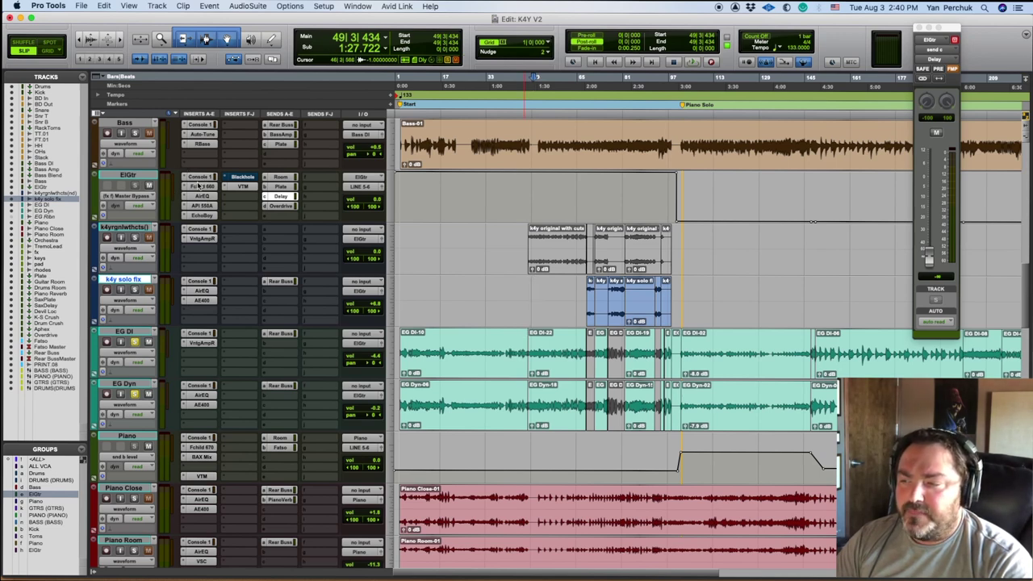
{"action": "left_click", "coordinate": [200, 178]}
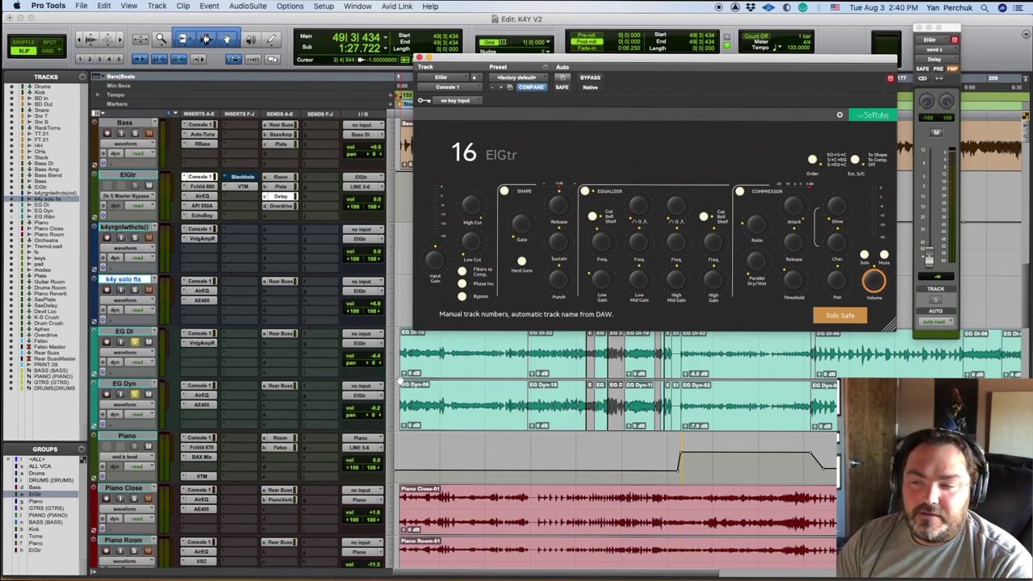
{"action": "left_click", "coordinate": [199, 188]}
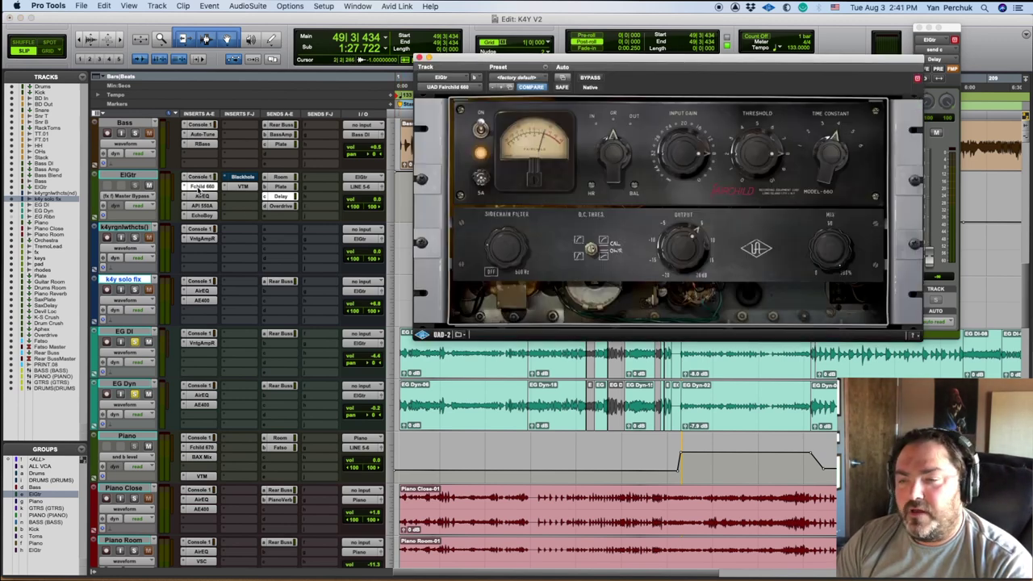
{"action": "key", "text": "space"}
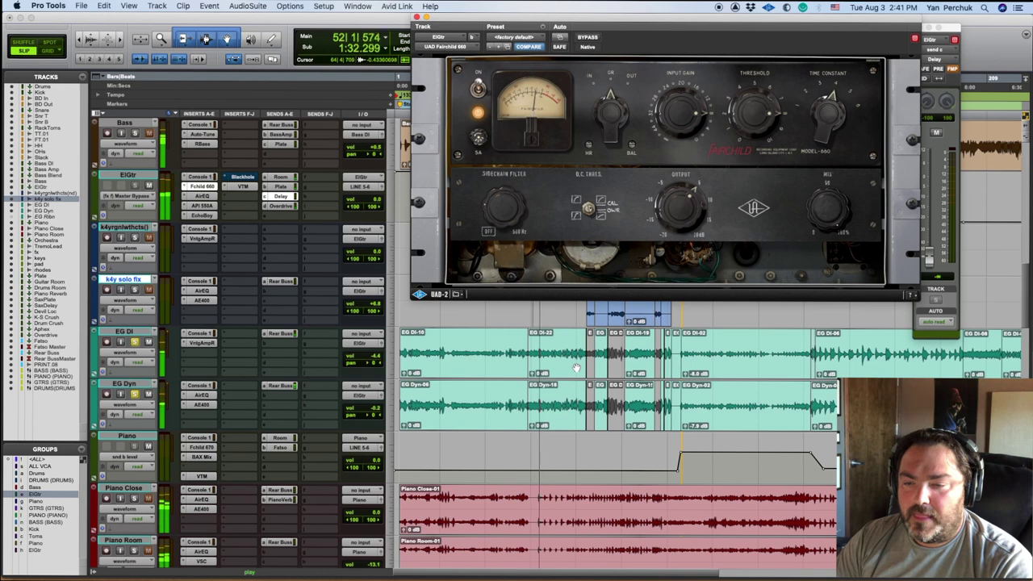
{"action": "key", "text": "space"}
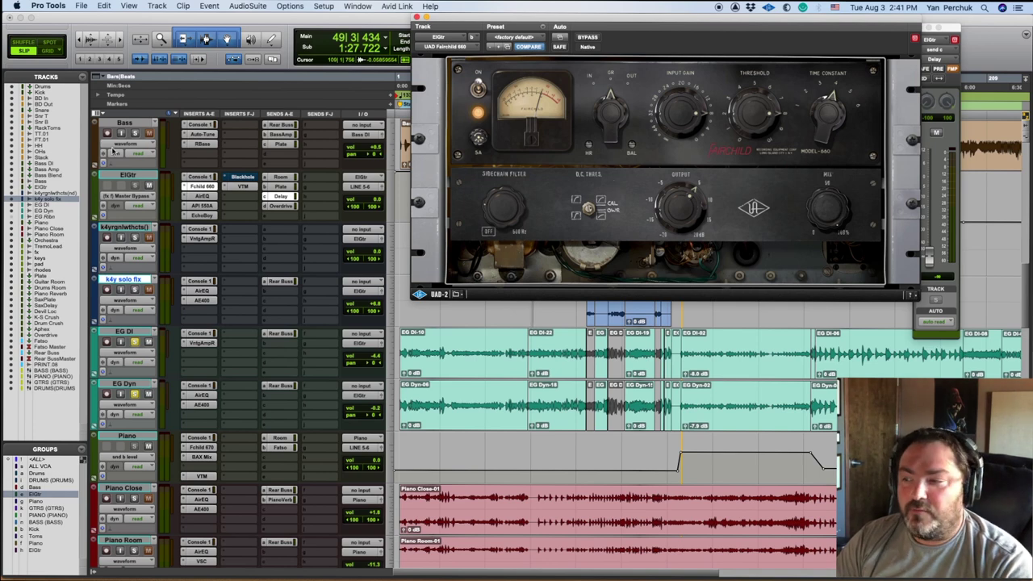
Review the AirEQ, API 550A and EchoBoy plug-ins on the ElGtr bus.
{"action": "left_click", "coordinate": [206, 202]}
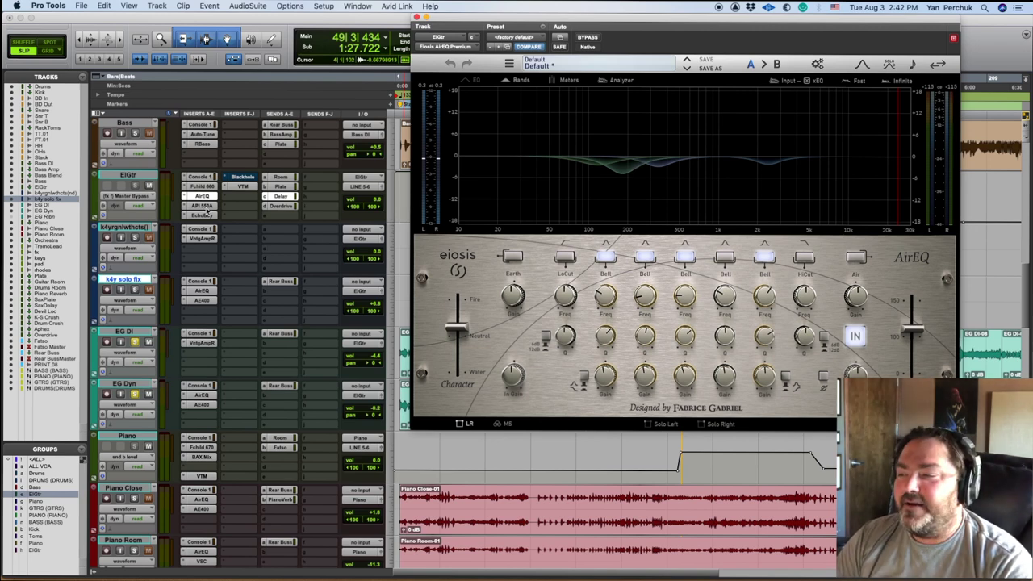
{"action": "left_click", "coordinate": [202, 206]}
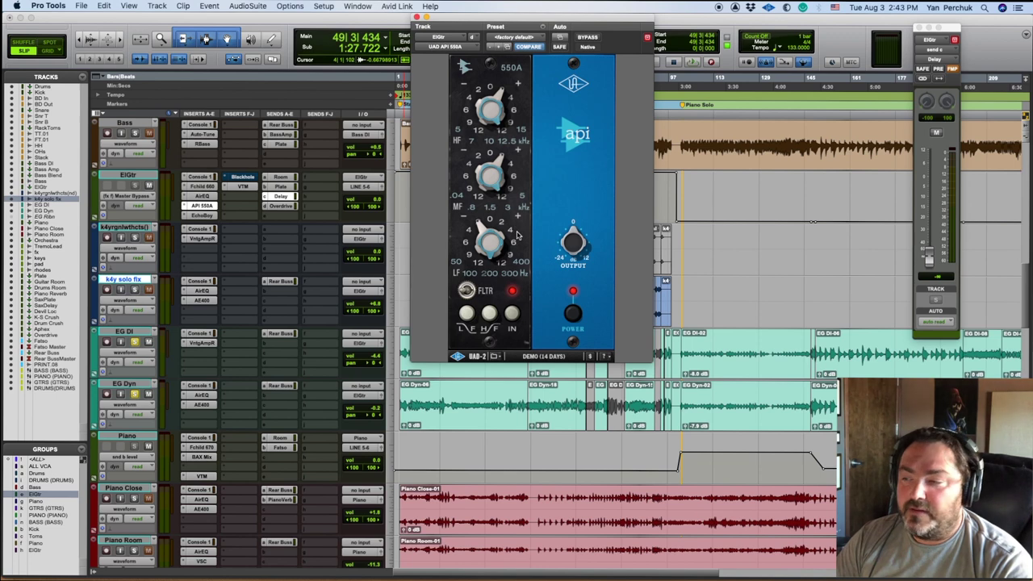
{"action": "left_click", "coordinate": [202, 216]}
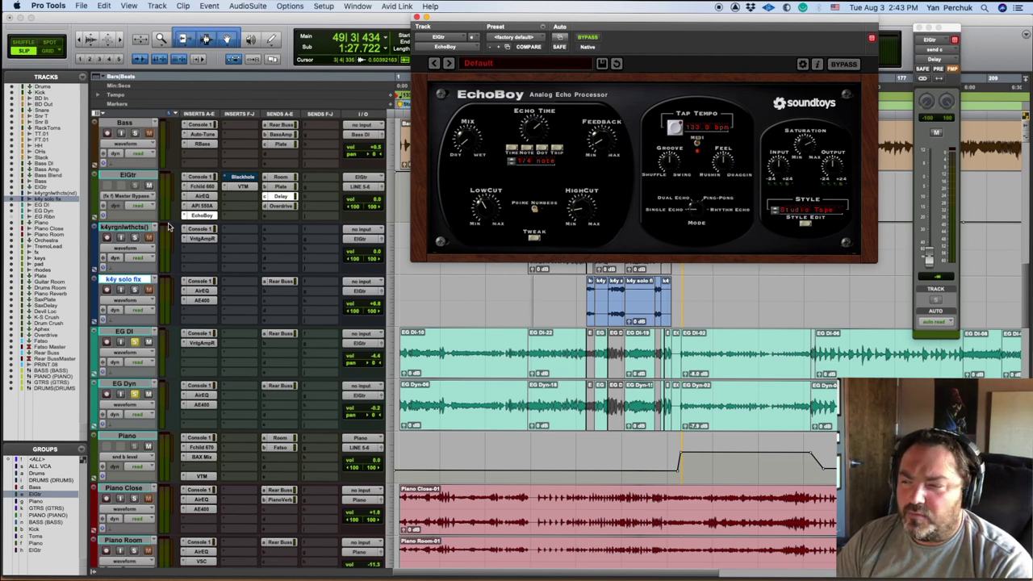
Display the EchoBoy bypass automation on ElGtr and inspect it along the timeline, moving the plug-in window out of the way and back.
{"action": "left_click", "coordinate": [139, 197]}
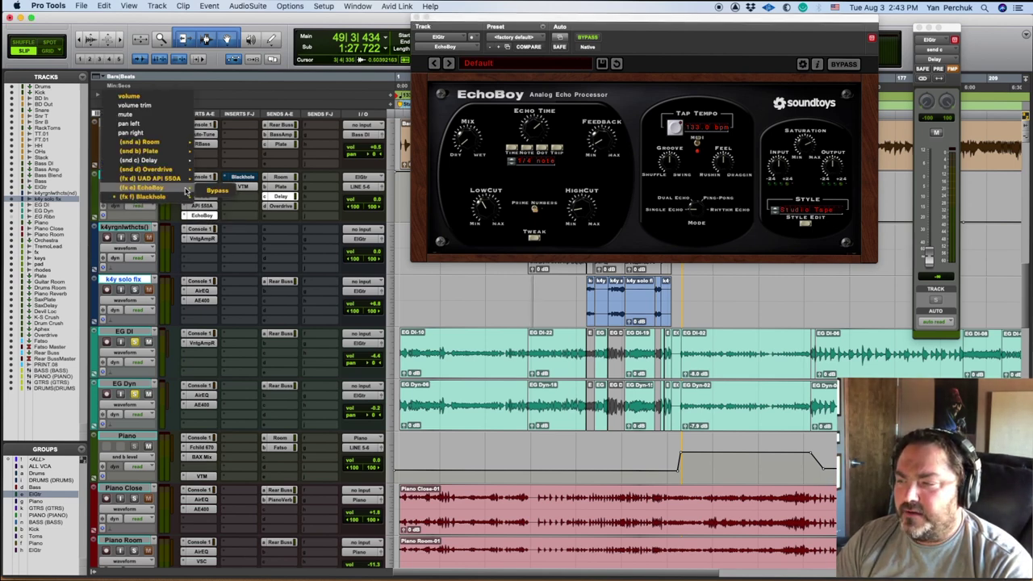
{"action": "left_click", "coordinate": [220, 193]}
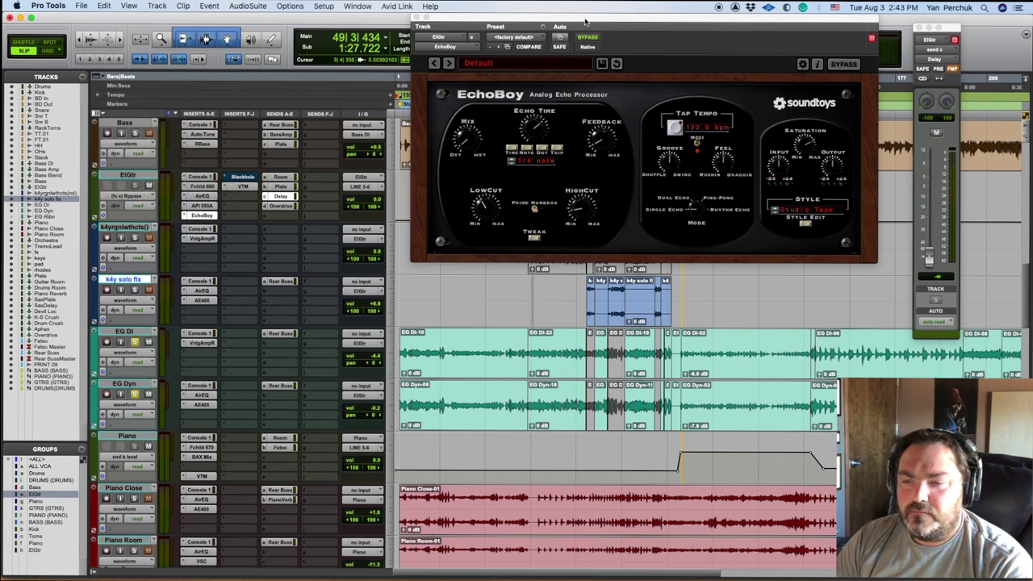
{"action": "left_click_drag", "start_coordinate": [585, 19], "coordinate": [576, 319]}
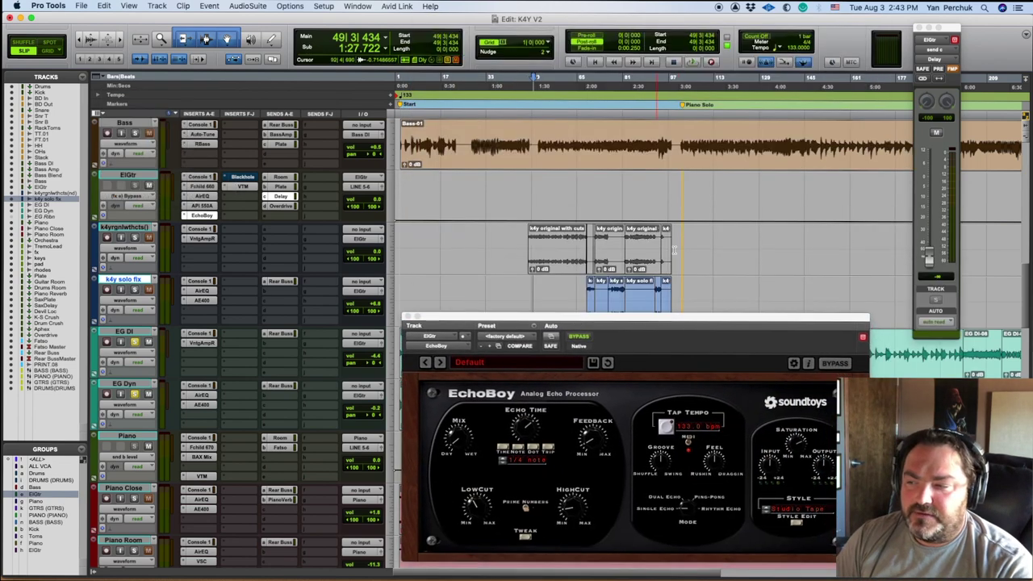
{"action": "scroll", "coordinate": [695, 246], "scroll_direction": "right", "scroll_amount": 5}
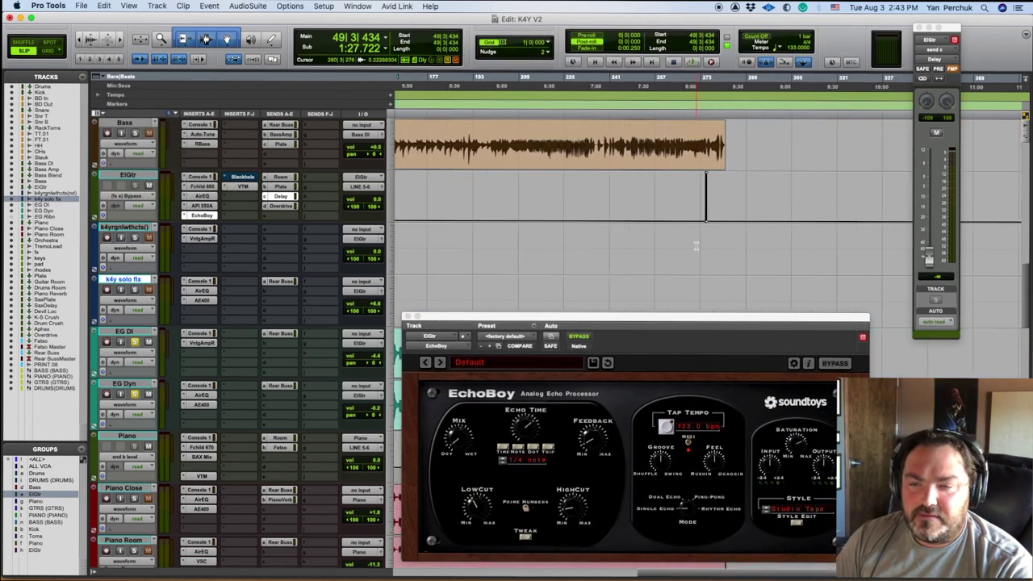
{"action": "scroll", "coordinate": [692, 211], "scroll_direction": "left", "scroll_amount": 5}
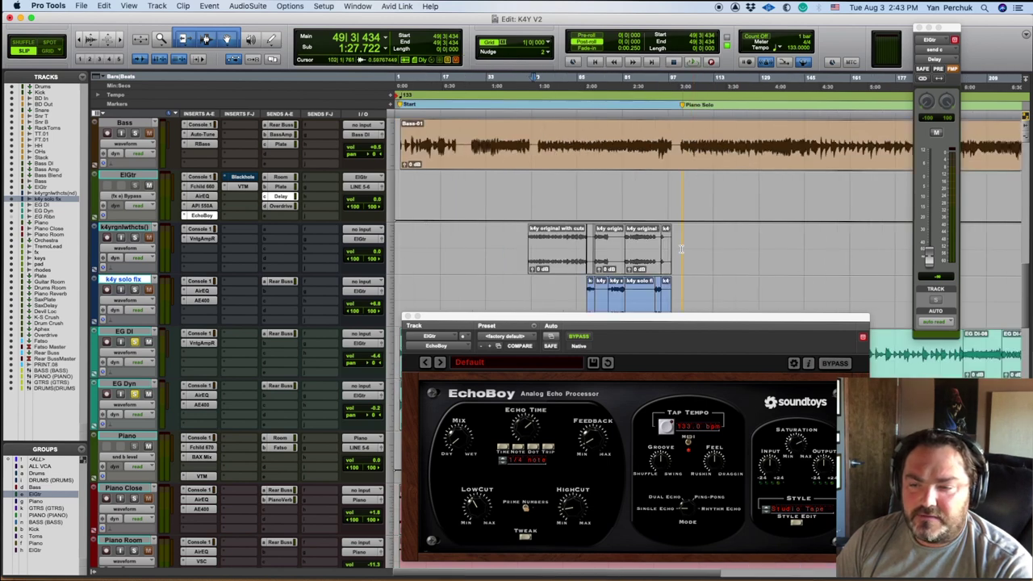
{"action": "left_click_drag", "start_coordinate": [638, 319], "coordinate": [649, 113]}
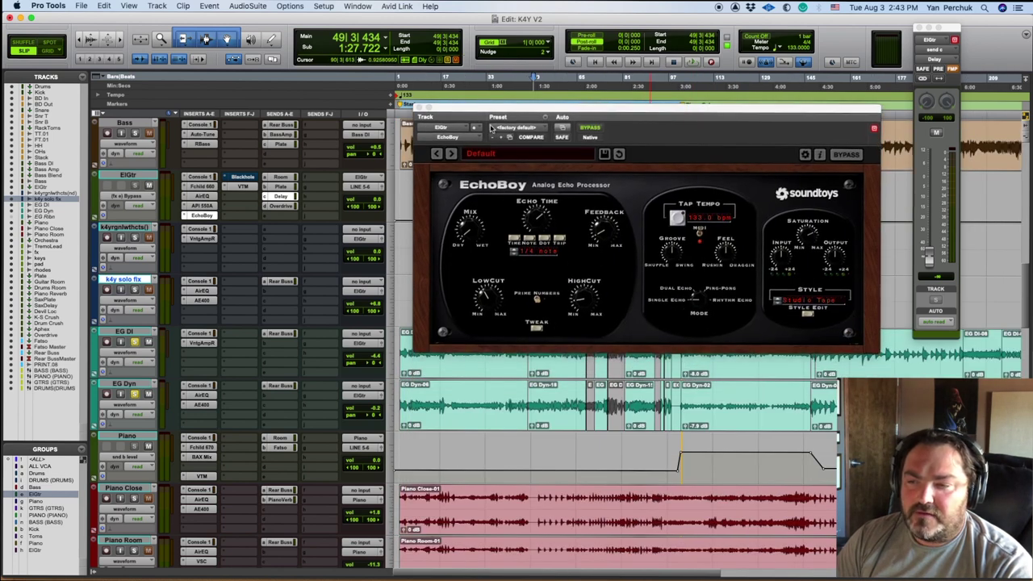
Close EchoBoy and review the Virtual Tape Machines plug-in on the ElGtr bus.
{"action": "left_click", "coordinate": [418, 110]}
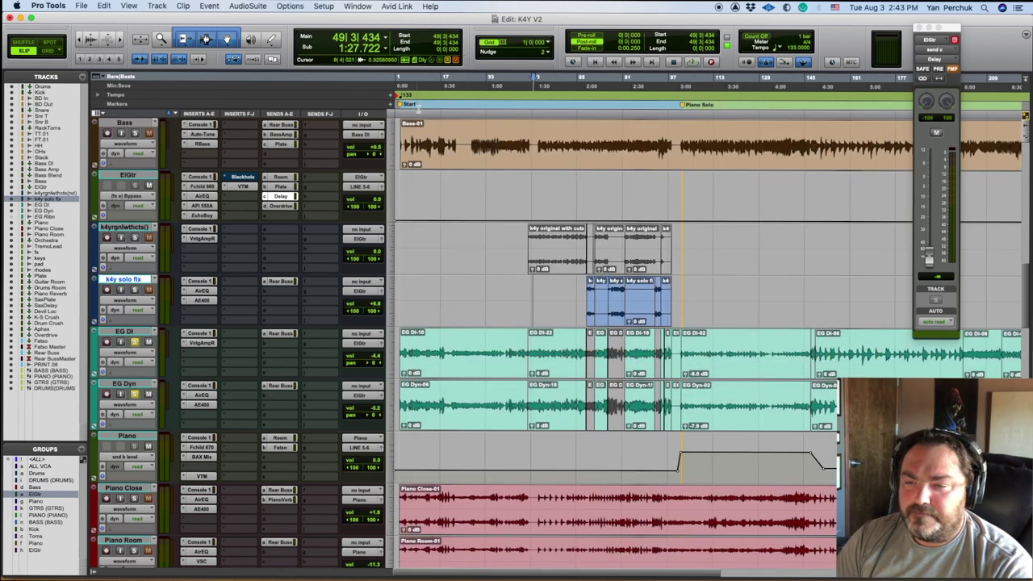
{"action": "left_click", "coordinate": [145, 203]}
{"action": "left_click", "coordinate": [233, 219]}
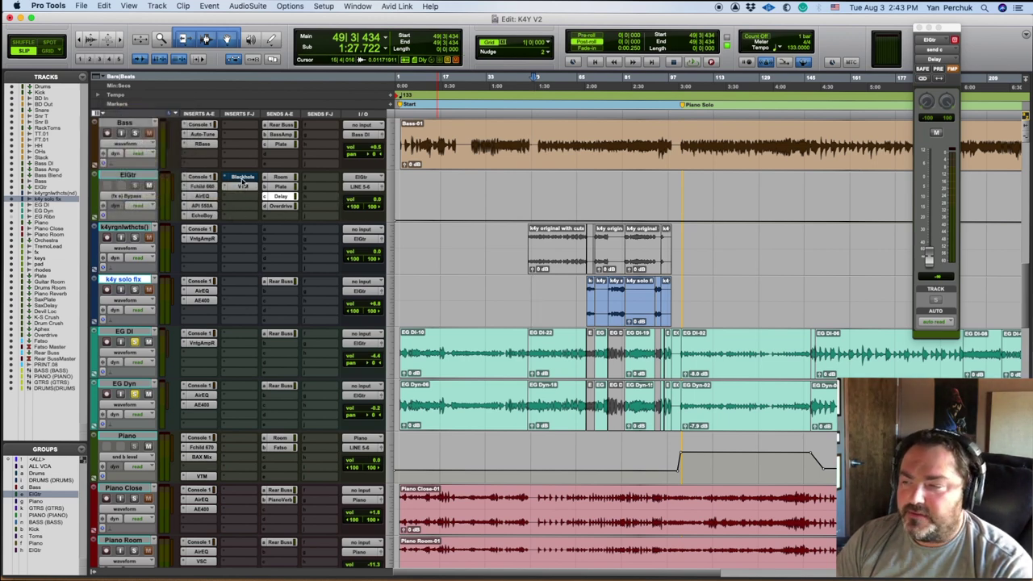
{"action": "left_click", "coordinate": [242, 186]}
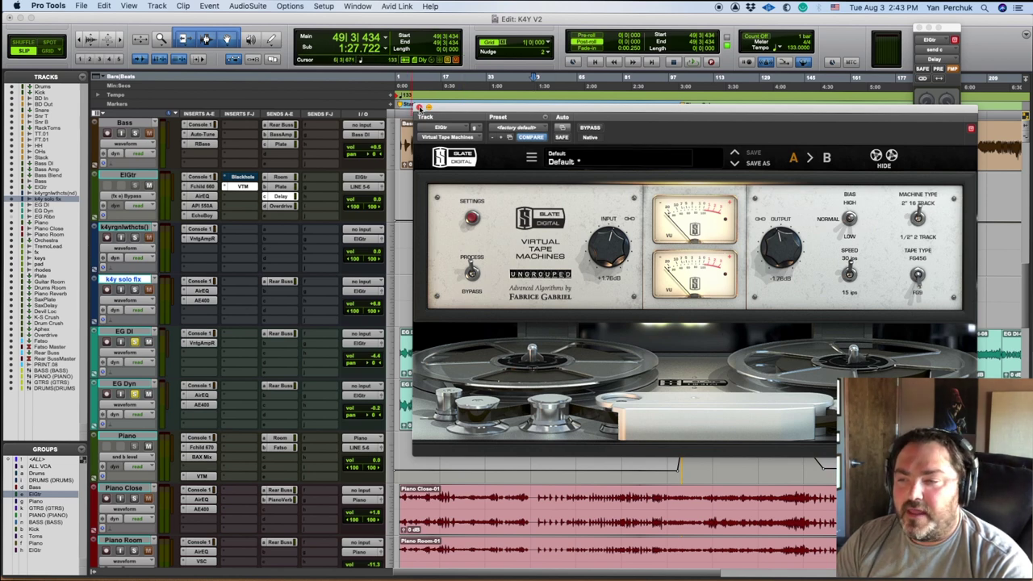
{"action": "left_click", "coordinate": [419, 108]}
Play from bar 49 and bypass ElGtr's Console 1, Fairchild 660, AirEQ, API 550A, EchoBoy and VTM inserts during playback.
{"action": "left_click", "coordinate": [534, 300]}
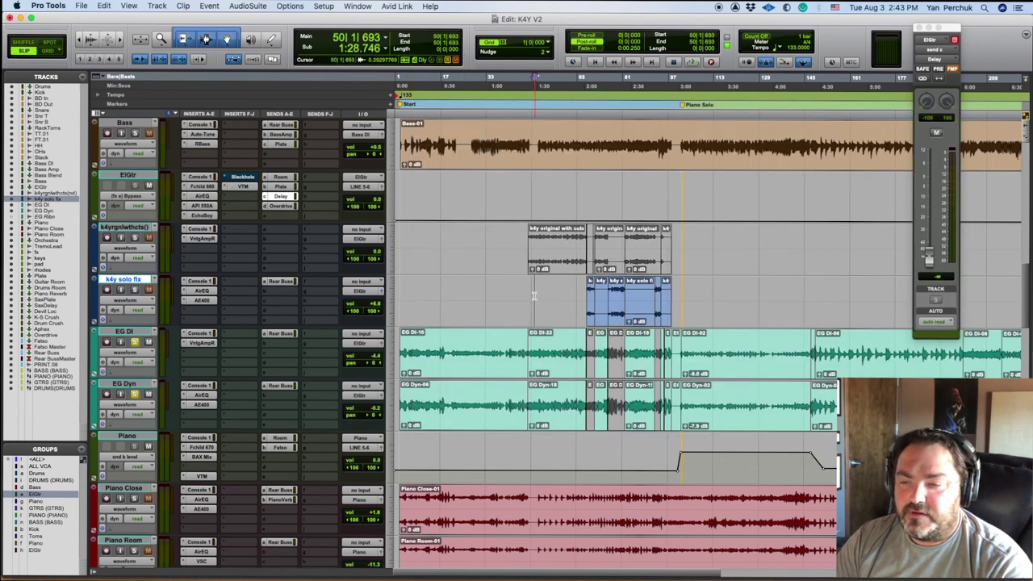
{"action": "left_click", "coordinate": [531, 294]}
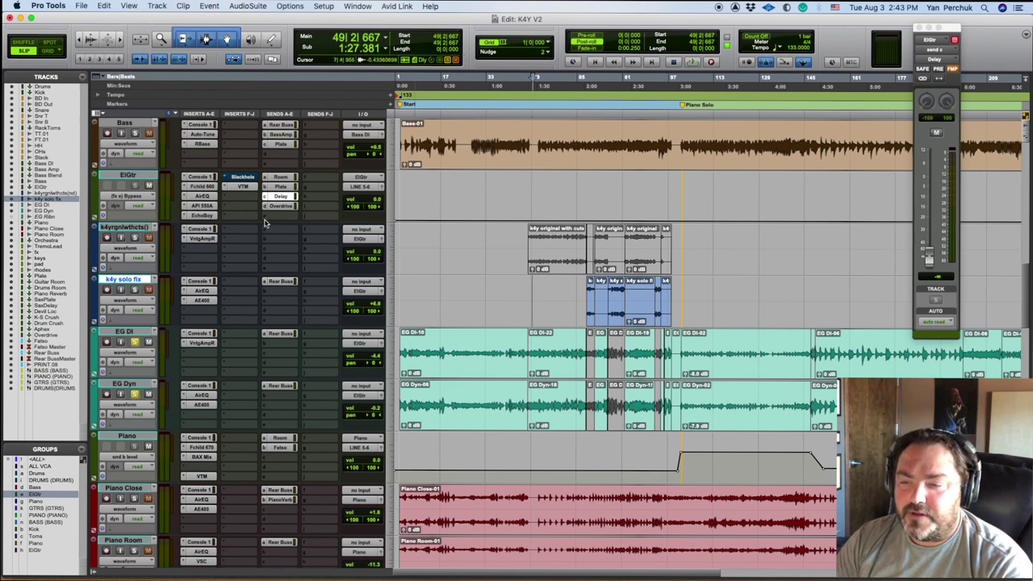
{"action": "key", "text": "space"}
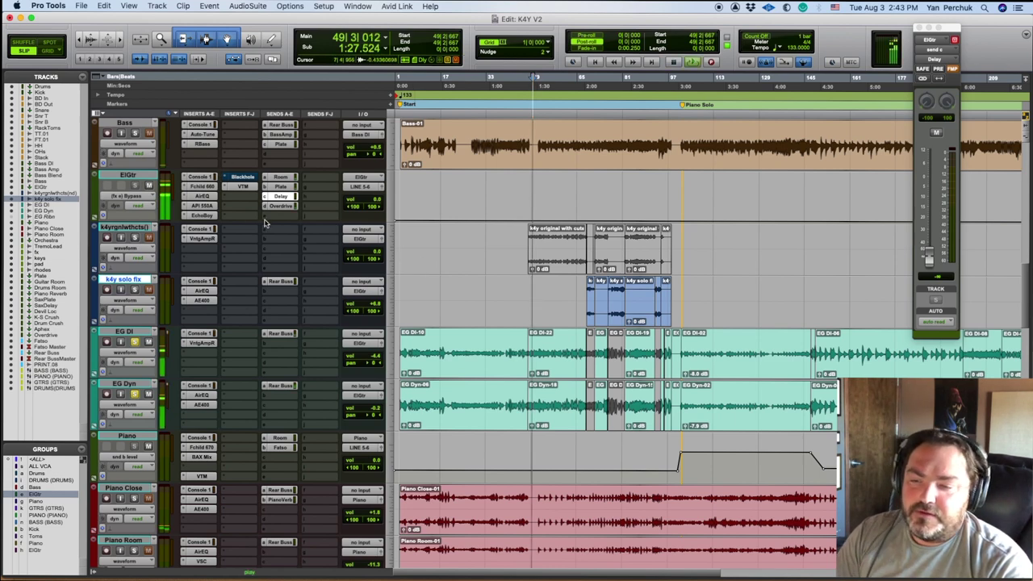
{"action": "left_click", "coordinate": [204, 183], "text": "ctrl+super"}
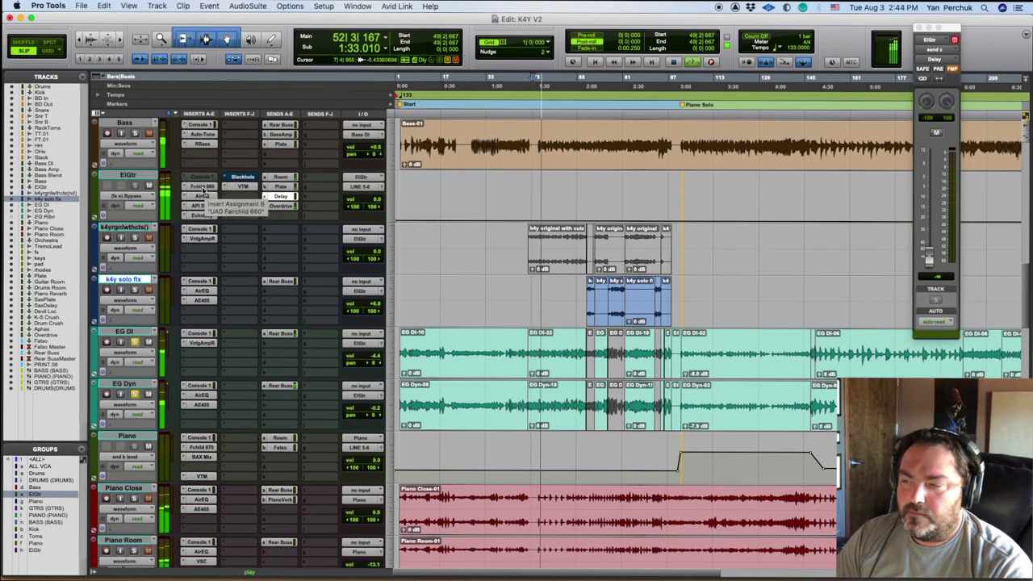
{"action": "left_click", "coordinate": [203, 187], "text": "ctrl+super"}
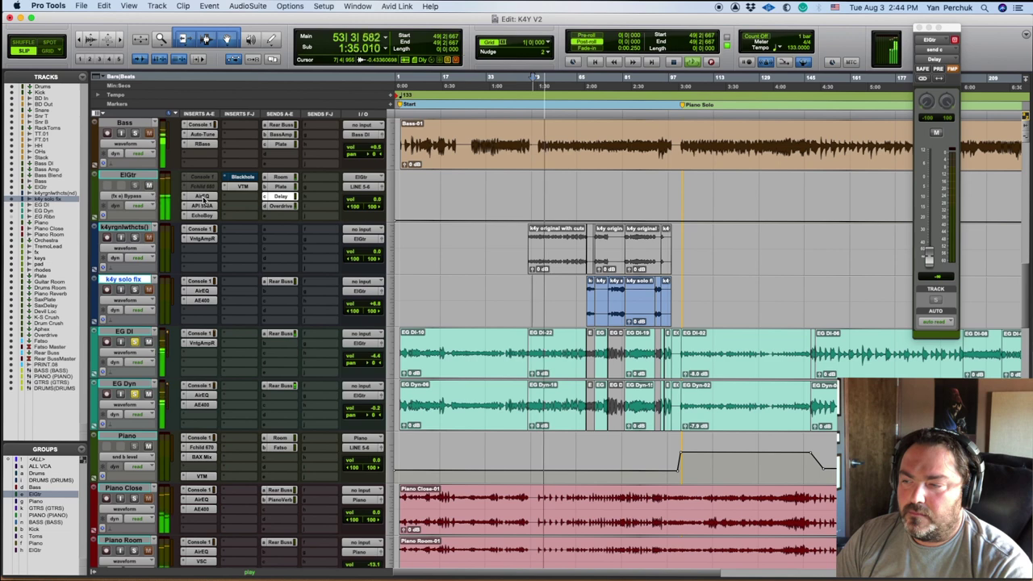
{"action": "left_click", "coordinate": [207, 199], "text": "ctrl+super"}
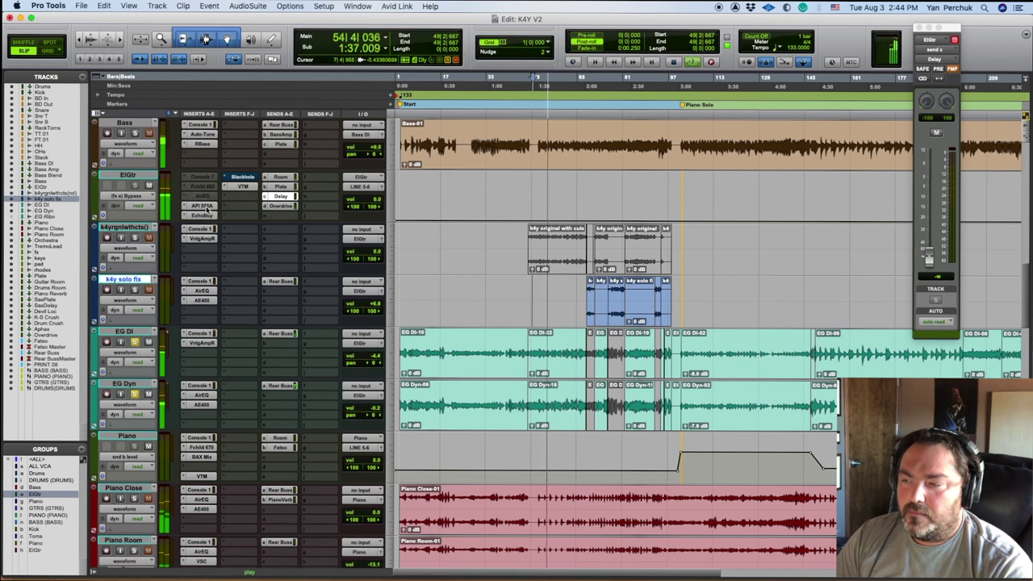
{"action": "left_click", "coordinate": [210, 214], "text": "ctrl+super"}
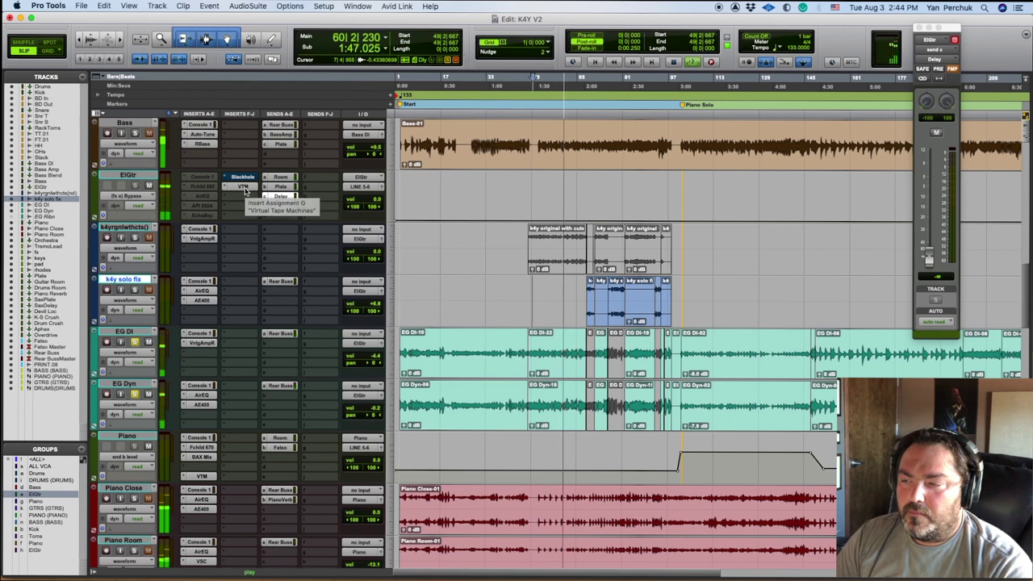
{"action": "left_click", "coordinate": [243, 187], "text": "ctrl+super"}
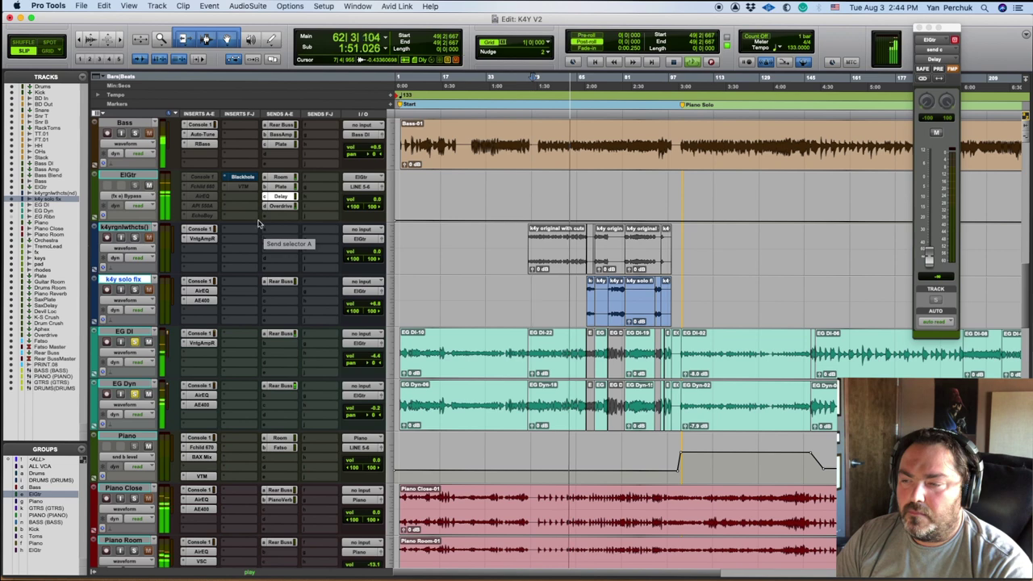
Re-enable all the bypassed inserts on ElGtr during playback, and replay the section from bar 49 with the full processing.
{"action": "left_click", "coordinate": [243, 186], "text": "ctrl+super"}
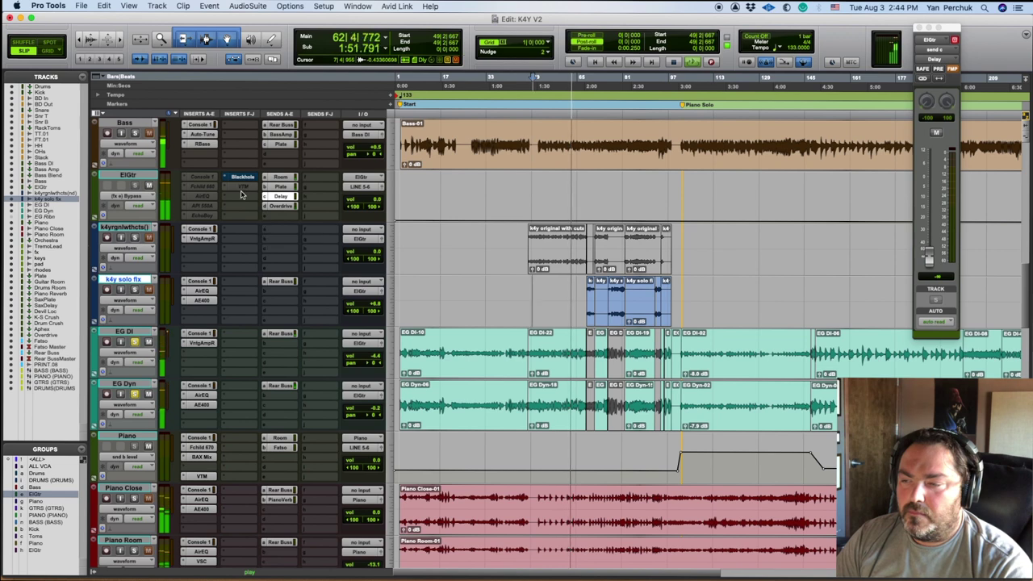
{"action": "left_click", "coordinate": [206, 213], "text": "ctrl+super"}
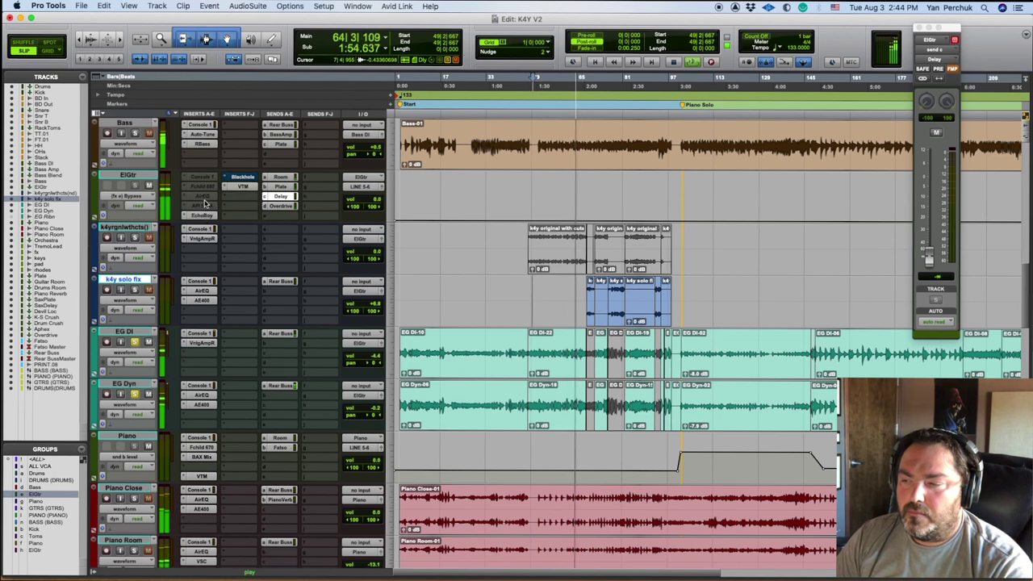
{"action": "left_click", "coordinate": [204, 198], "text": "ctrl+super"}
{"action": "left_click", "coordinate": [205, 195], "text": "ctrl+super"}
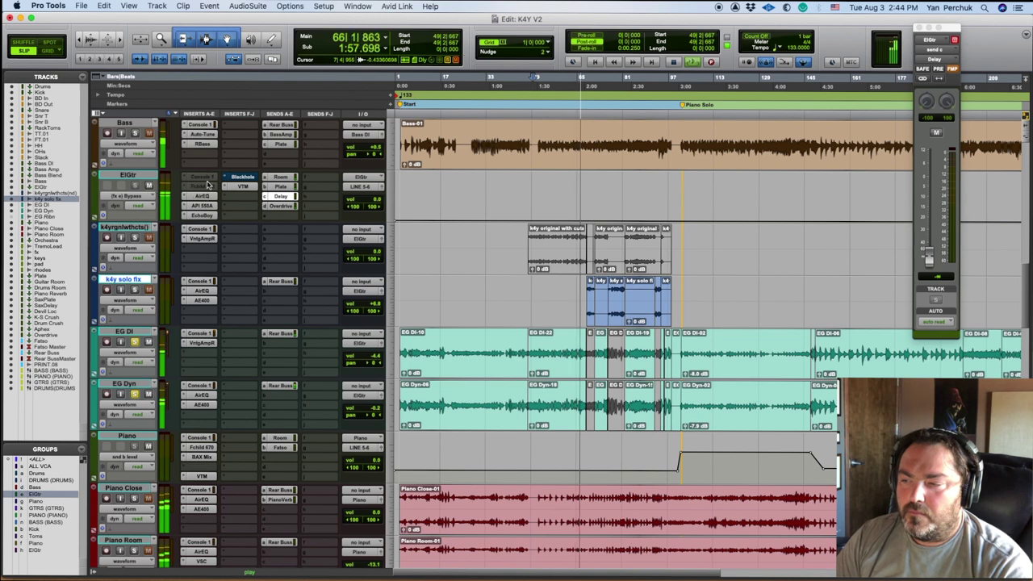
{"action": "left_click", "coordinate": [207, 186], "text": "ctrl+super"}
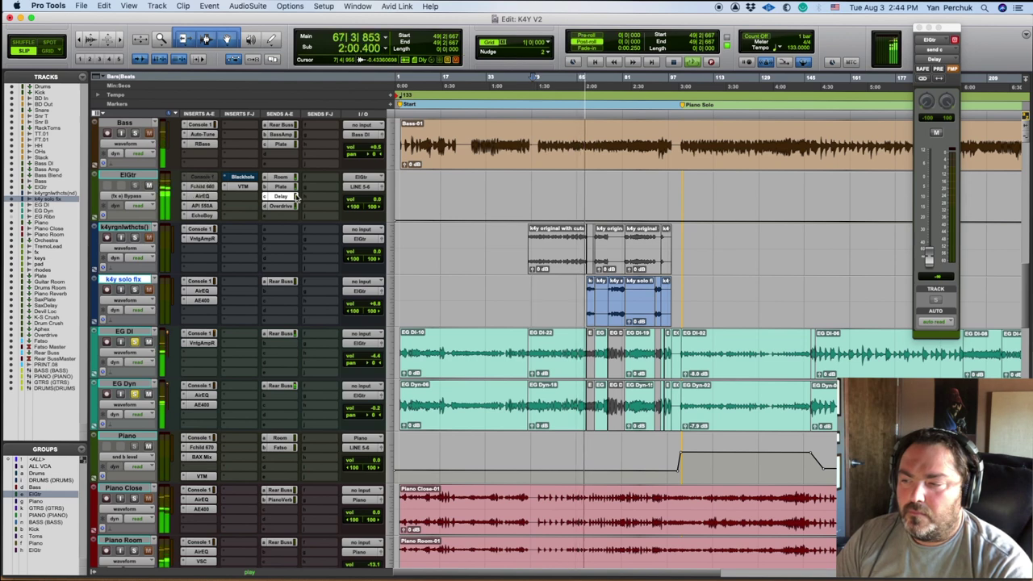
{"action": "key", "text": "space"}
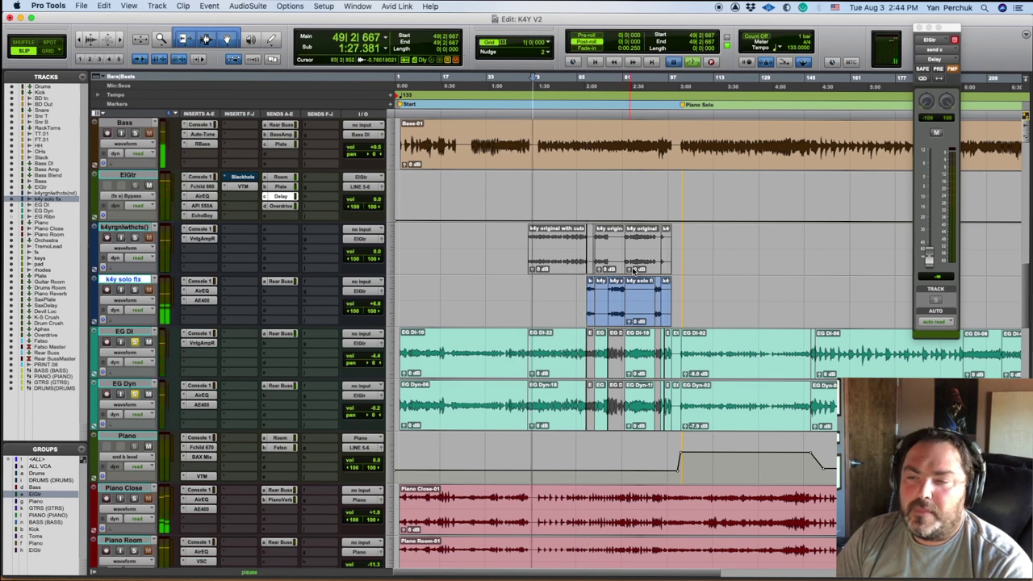
{"action": "key", "text": "space"}
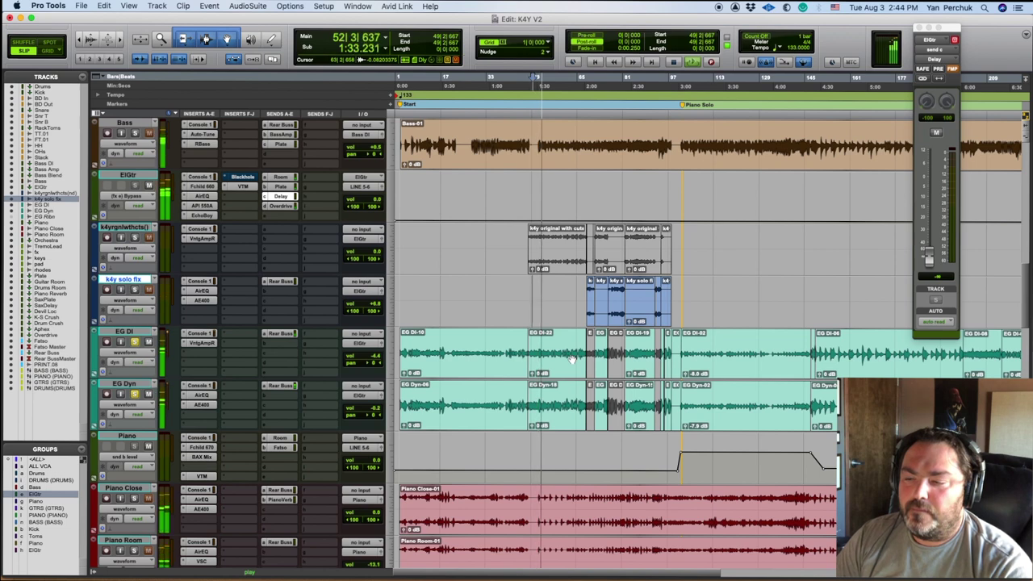
{"action": "key", "text": "space"}
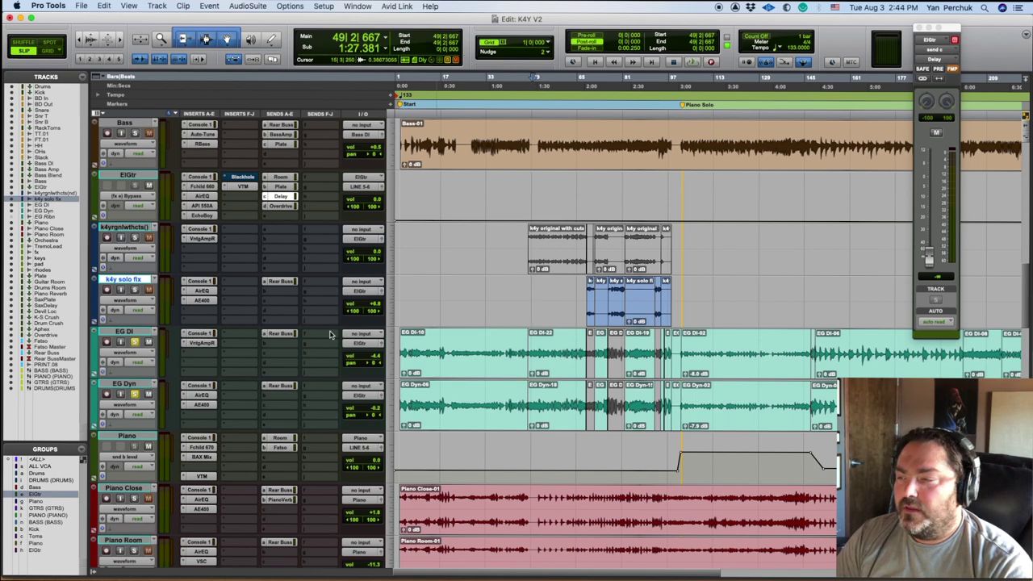
Review the Z-Room reverb plug-in on the Guitar Room track and close its window.
{"action": "scroll", "coordinate": [257, 401], "scroll_direction": "down", "scroll_amount": 8}
{"action": "scroll", "coordinate": [257, 401], "scroll_direction": "down", "scroll_amount": 8}
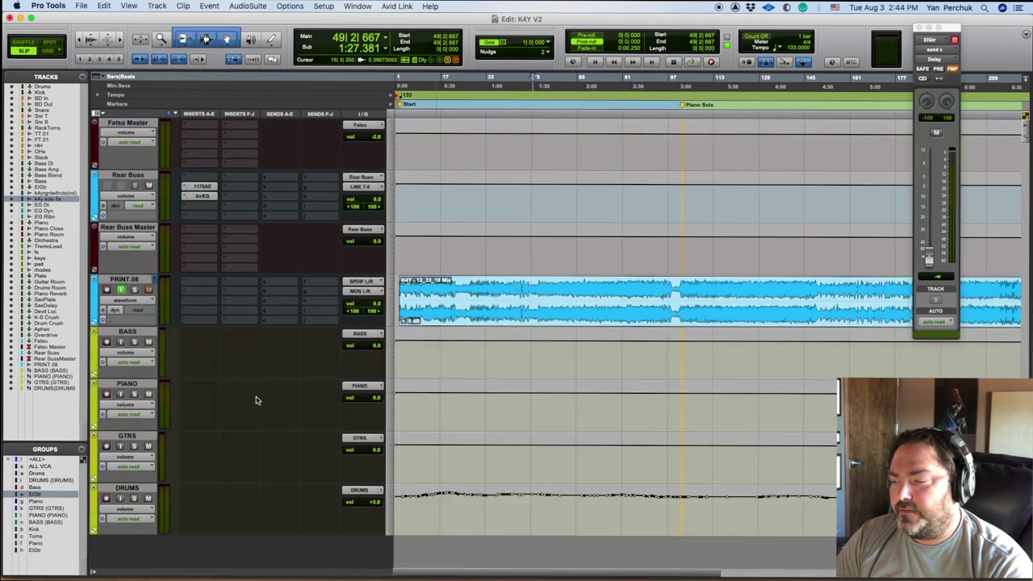
{"action": "scroll", "coordinate": [257, 401], "scroll_direction": "up", "scroll_amount": 3}
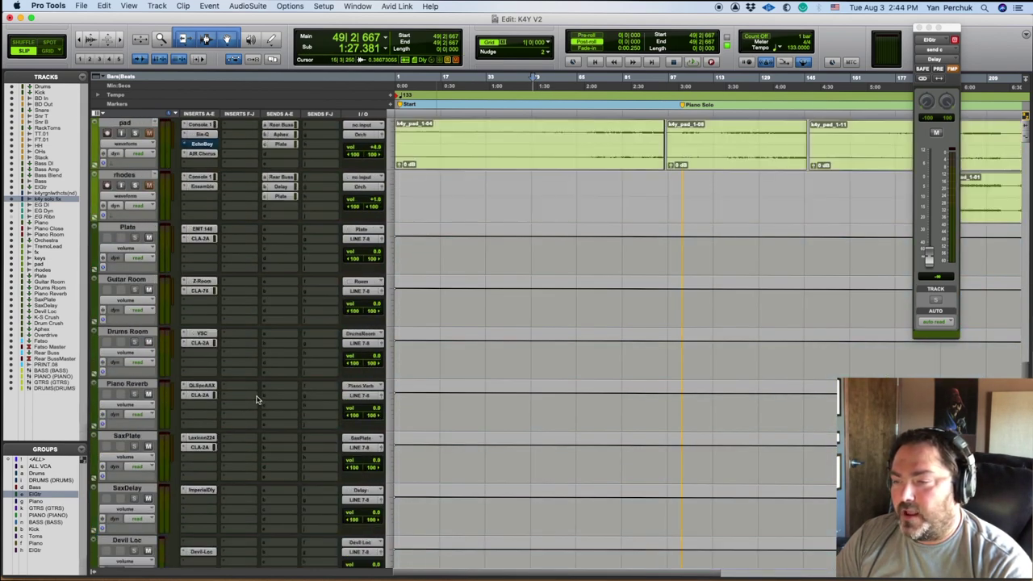
{"action": "left_click", "coordinate": [207, 281]}
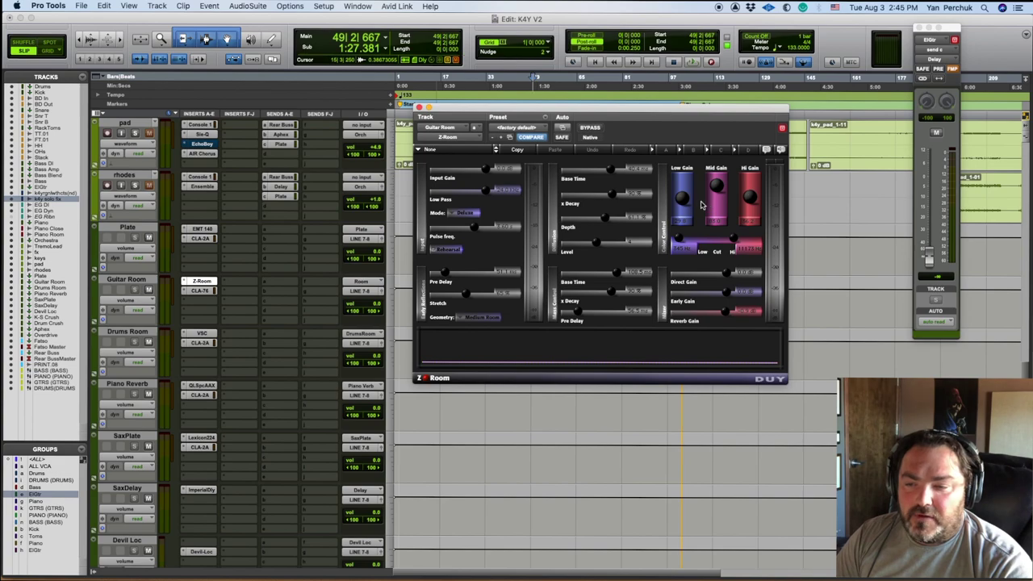
{"action": "left_click", "coordinate": [202, 281]}
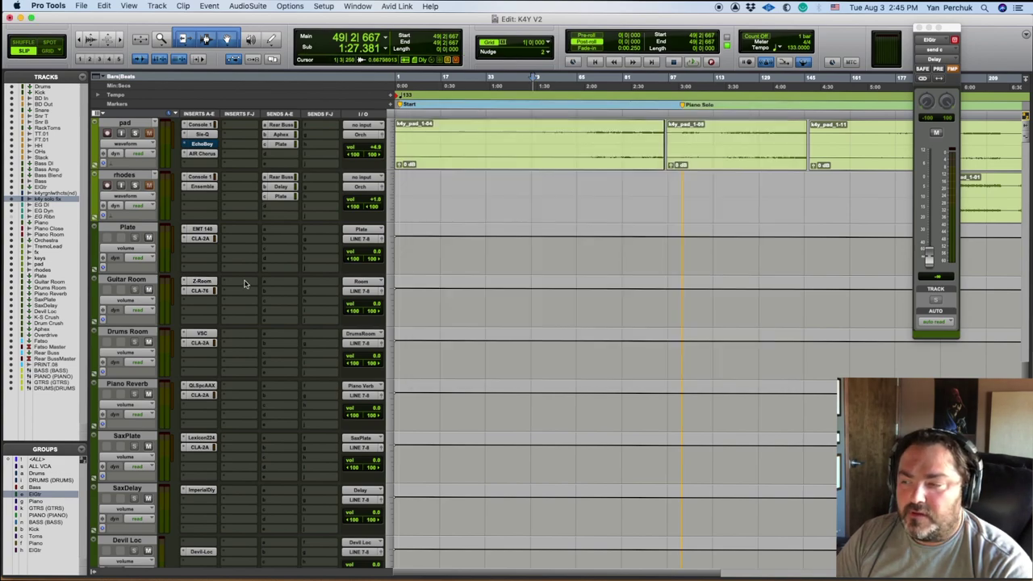
Inspect ElGtr's Plate send and the EMT 140 reverb on the Plate track, and close the reverb window.
{"action": "scroll", "coordinate": [333, 271], "scroll_direction": "up", "scroll_amount": 15}
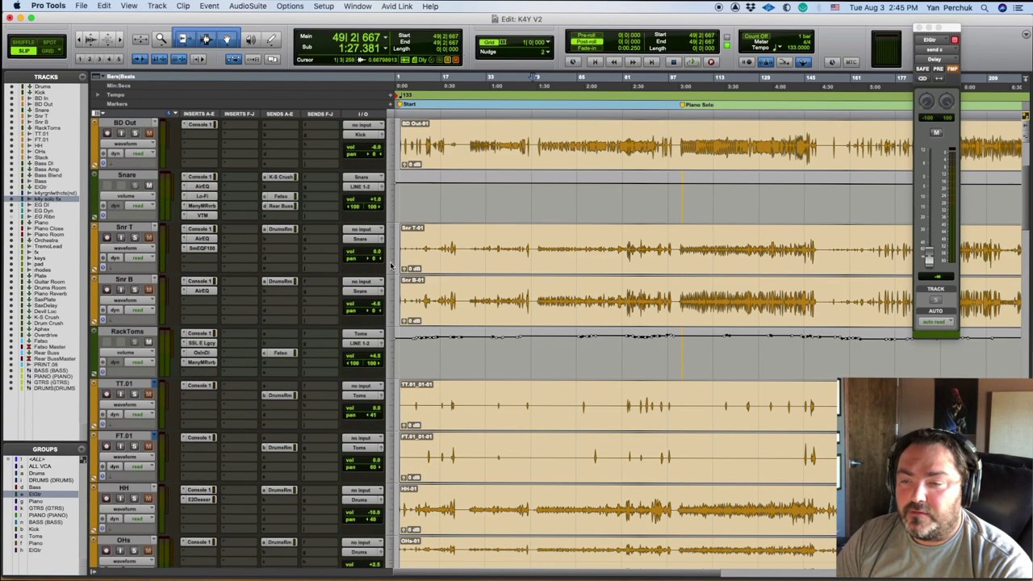
{"action": "scroll", "coordinate": [391, 266], "scroll_direction": "down", "scroll_amount": 10}
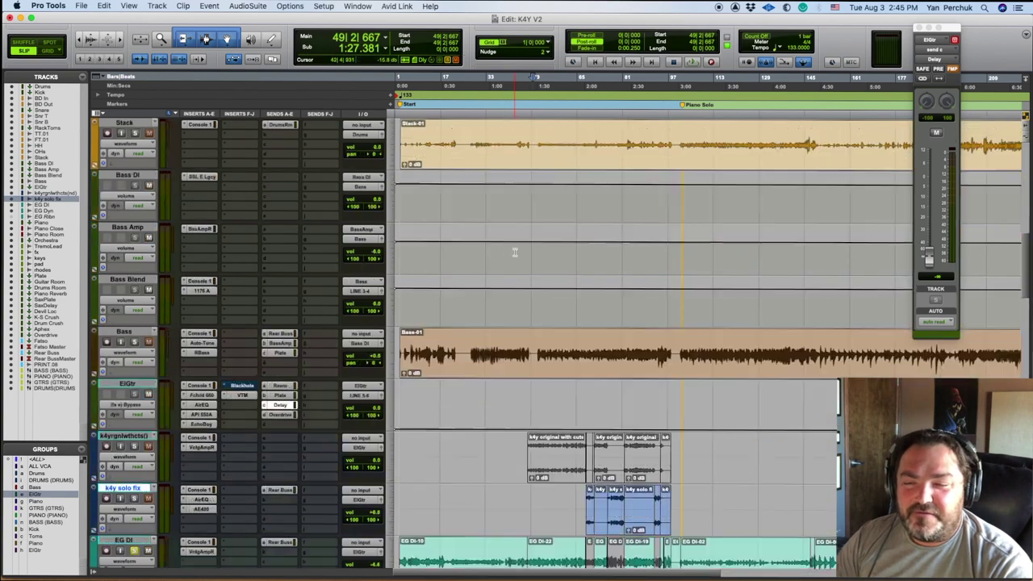
{"action": "scroll", "coordinate": [514, 252], "scroll_direction": "down", "scroll_amount": 5}
{"action": "scroll", "coordinate": [515, 253], "scroll_direction": "up", "scroll_amount": 2}
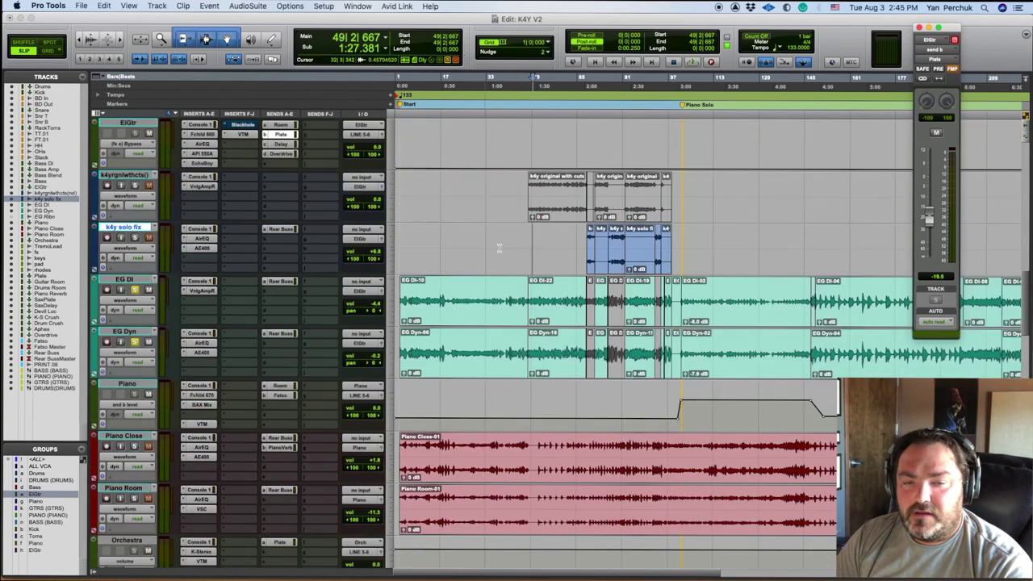
{"action": "left_click", "coordinate": [294, 132]}
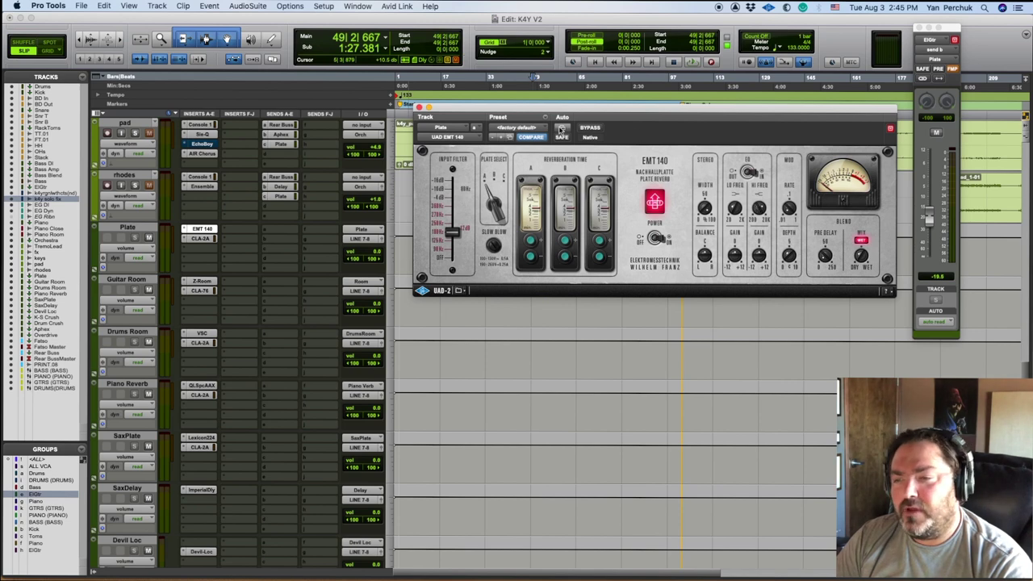
{"action": "left_click", "coordinate": [419, 108]}
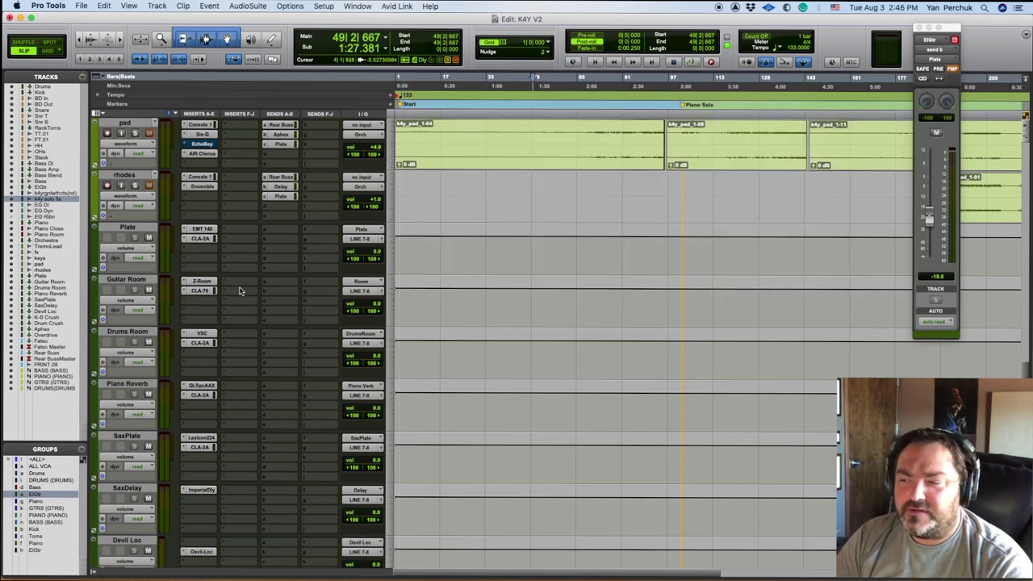
Review the Imperial Delay plug-in on the SaxDelay track and close its window.
{"action": "scroll", "coordinate": [546, 306], "scroll_direction": "up", "scroll_amount": 15}
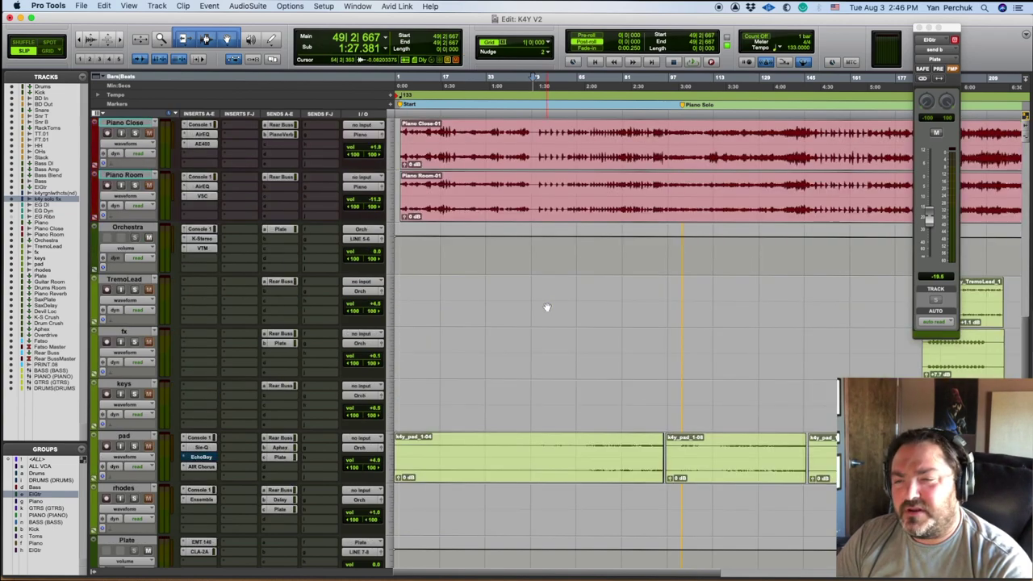
{"action": "scroll", "coordinate": [548, 304], "scroll_direction": "down", "scroll_amount": 10}
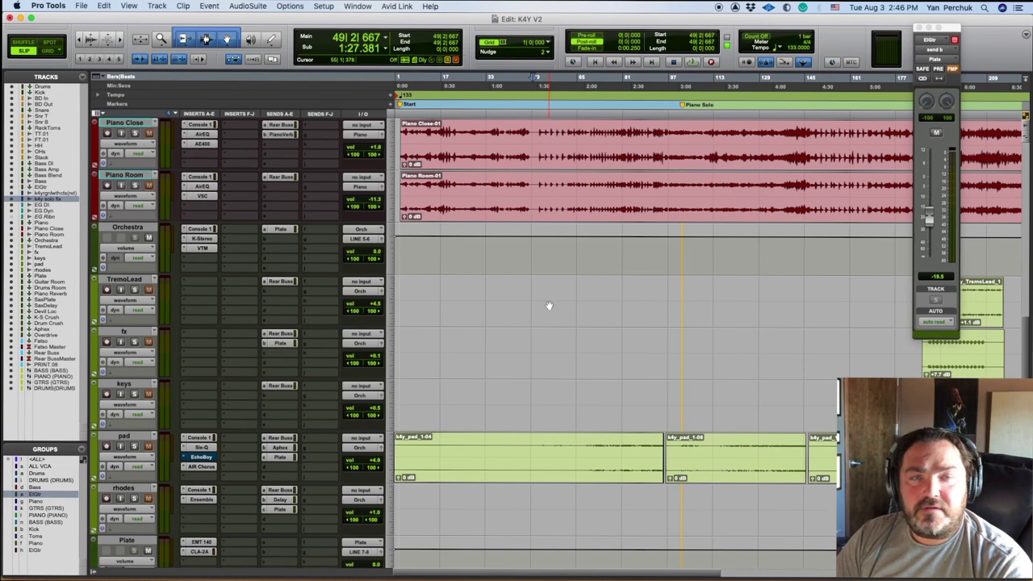
{"action": "scroll", "coordinate": [549, 304], "scroll_direction": "down", "scroll_amount": 8}
{"action": "scroll", "coordinate": [501, 307], "scroll_direction": "up", "scroll_amount": 5}
{"action": "scroll", "coordinate": [449, 311], "scroll_direction": "down", "scroll_amount": 8}
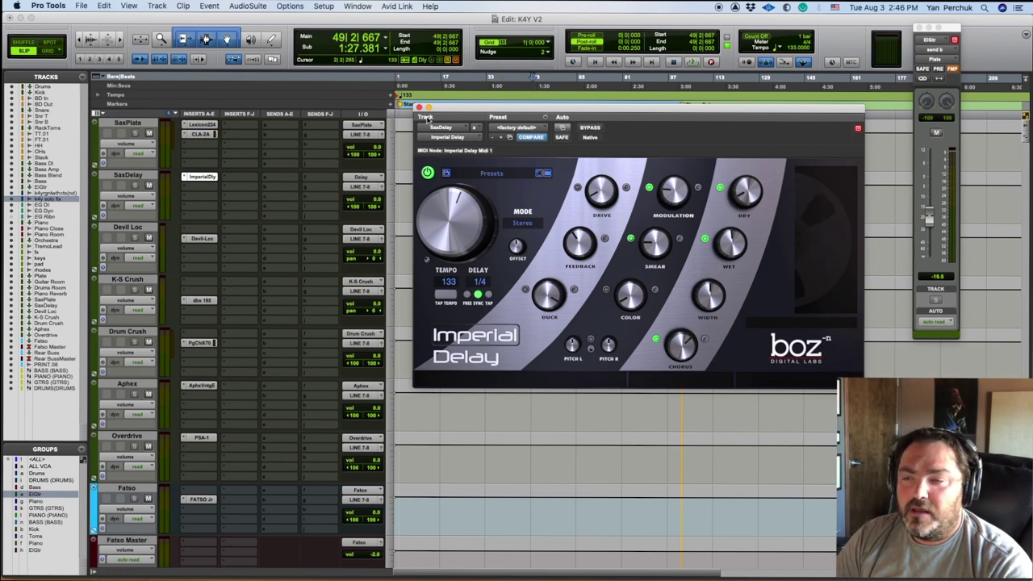
{"action": "left_click", "coordinate": [419, 107]}
Return to the ElGtr bus and review its EchoBoy plug-in again, closing the window.
{"action": "scroll", "coordinate": [248, 222], "scroll_direction": "up", "scroll_amount": 15}
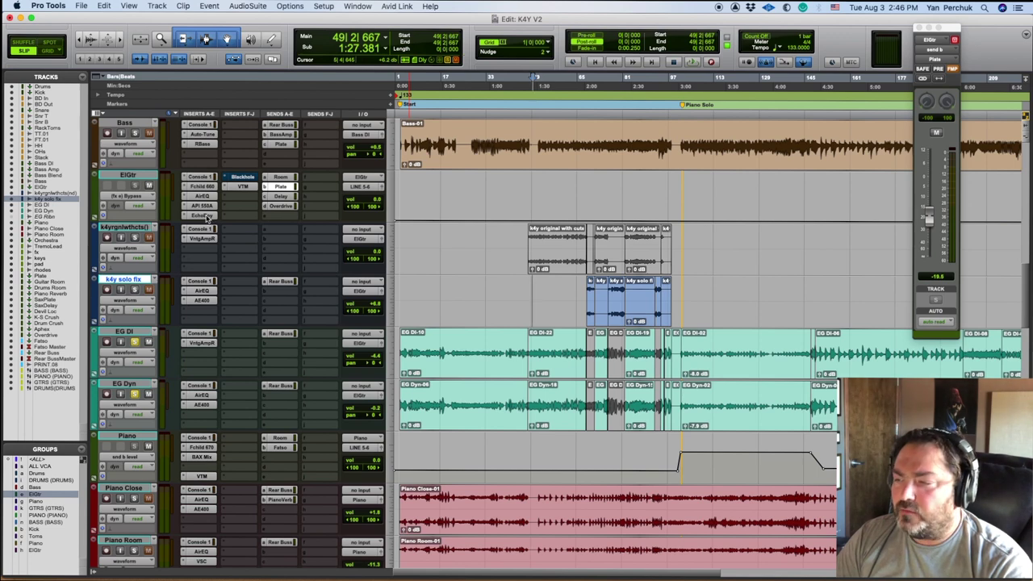
{"action": "left_click", "coordinate": [204, 216]}
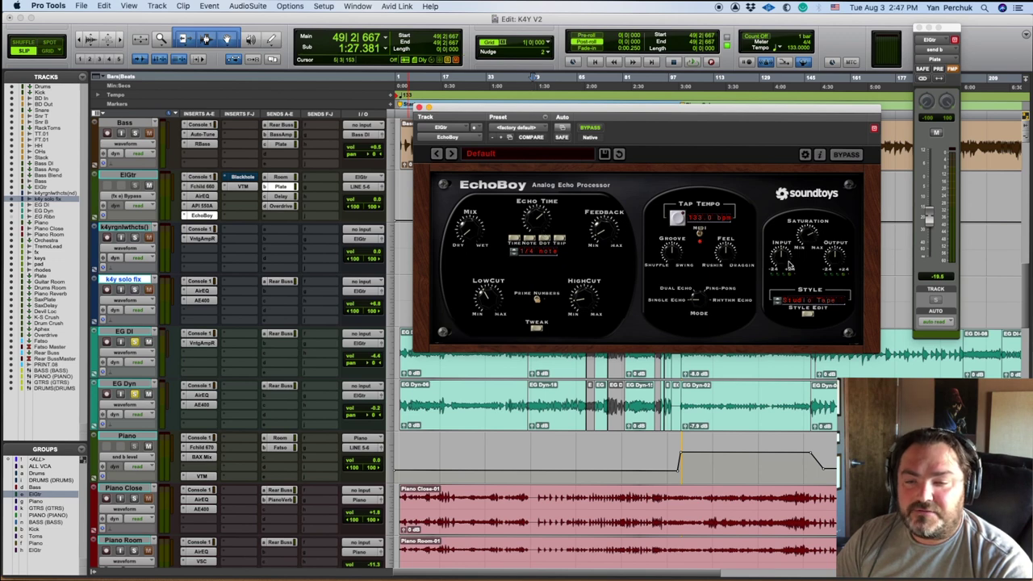
{"action": "left_click", "coordinate": [420, 107]}
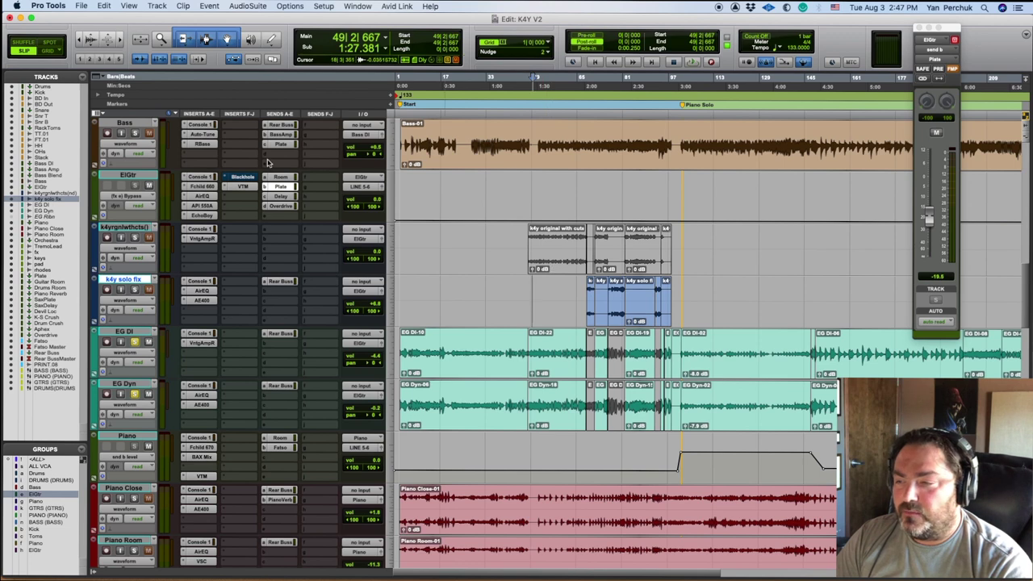
Play from bar 49 with ElGtr's Room, Plate, Delay and Overdrive sends muted, and stop the transport.
{"action": "key", "text": "space"}
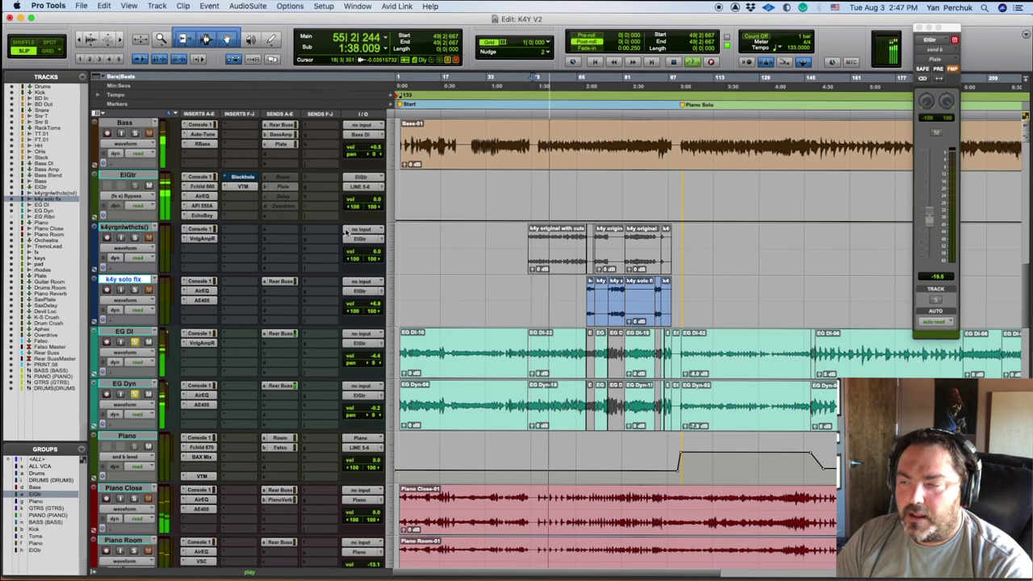
{"action": "key", "text": "space"}
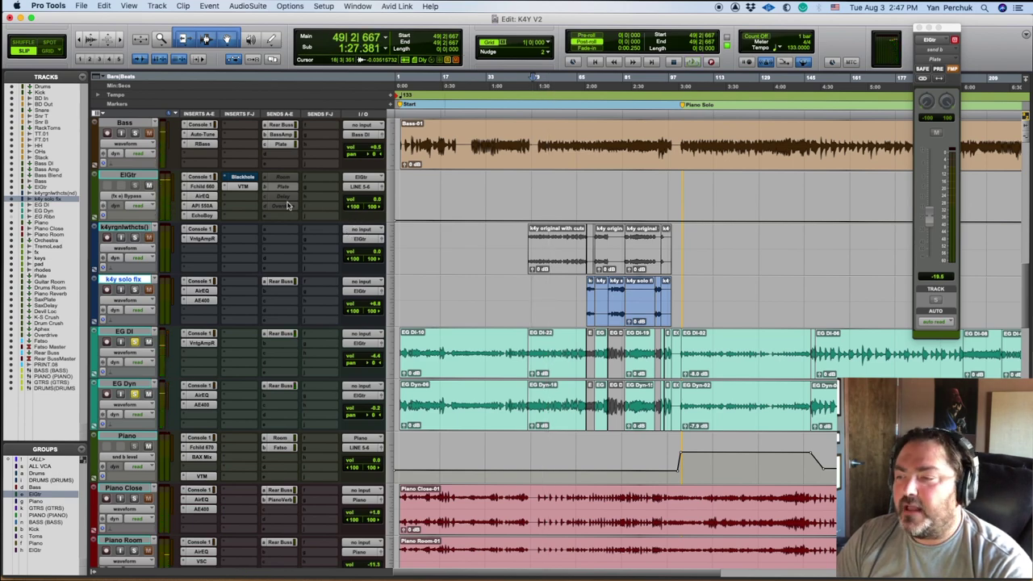
Inspect the SansAmp PSA-1 plug-in on the Overdrive track, close its window, and return to the ElGtr bus.
{"action": "scroll", "coordinate": [305, 258], "scroll_direction": "down", "scroll_amount": 5}
{"action": "scroll", "coordinate": [315, 270], "scroll_direction": "down", "scroll_amount": 15}
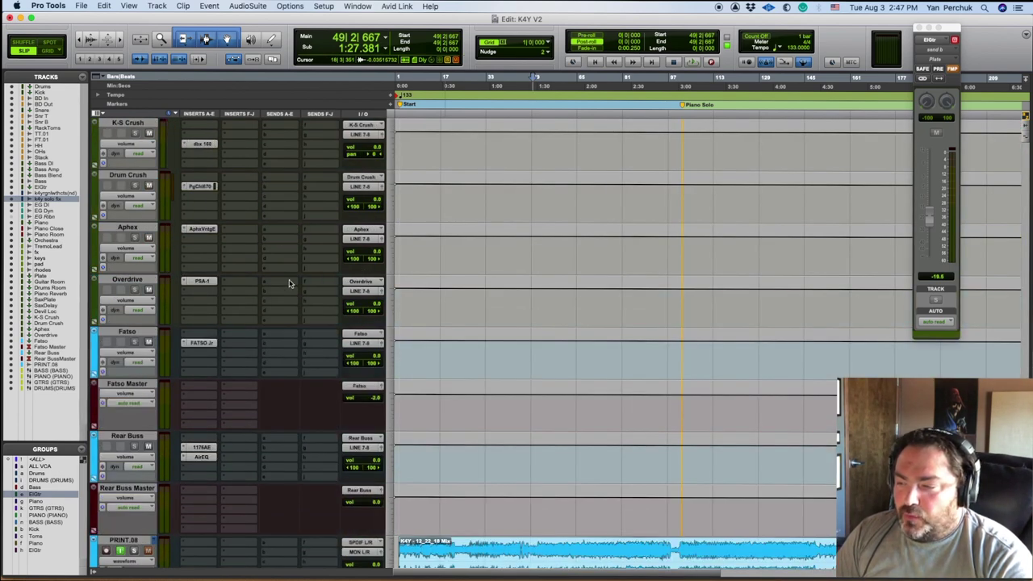
{"action": "left_click", "coordinate": [201, 281]}
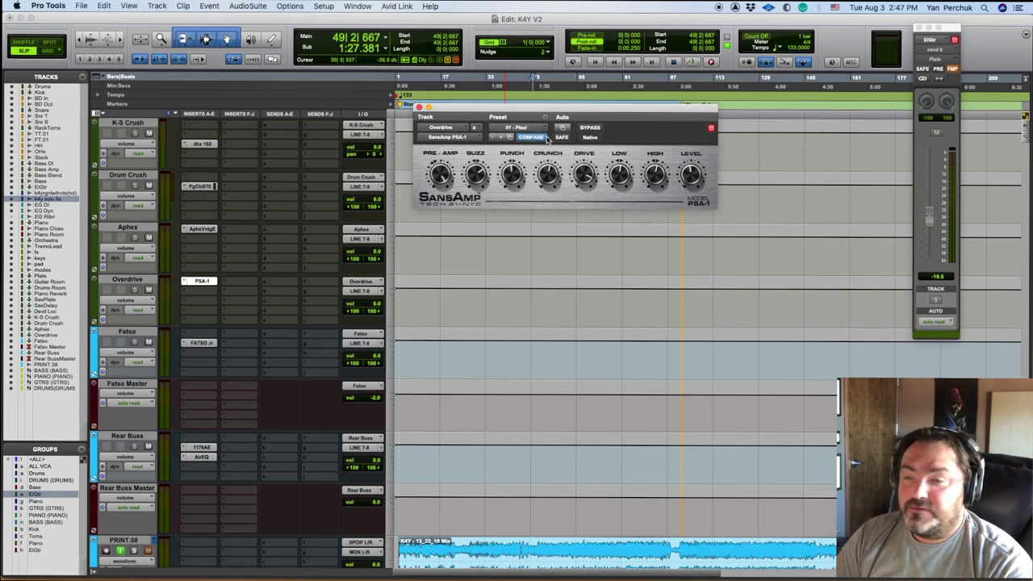
{"action": "left_click", "coordinate": [420, 108]}
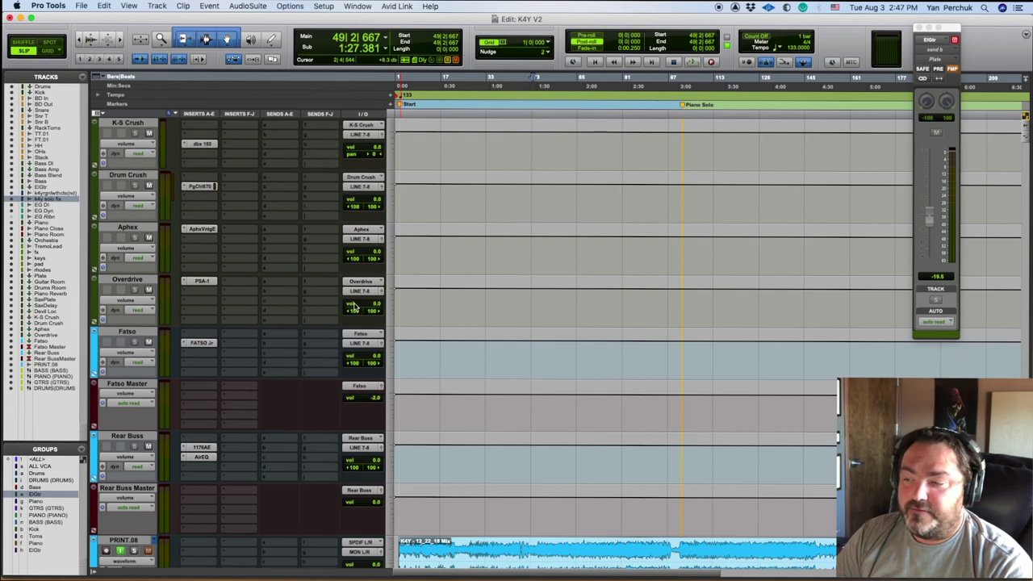
{"action": "scroll", "coordinate": [349, 305], "scroll_direction": "up", "scroll_amount": 10}
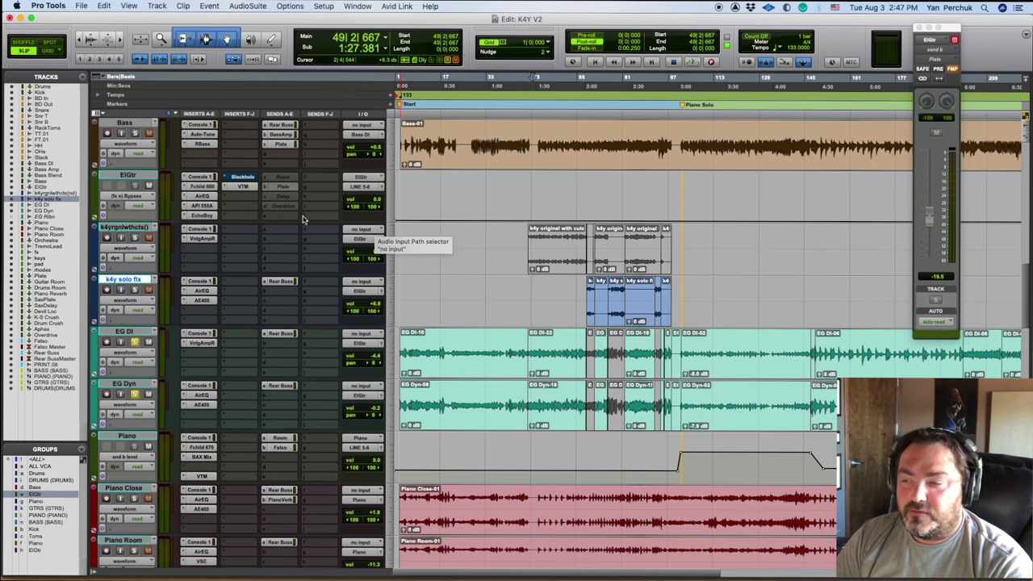
Play from bar 49, unmute ElGtr's Overdrive send, show that send's level automation on the track, and stop the transport.
{"action": "key", "text": "space"}
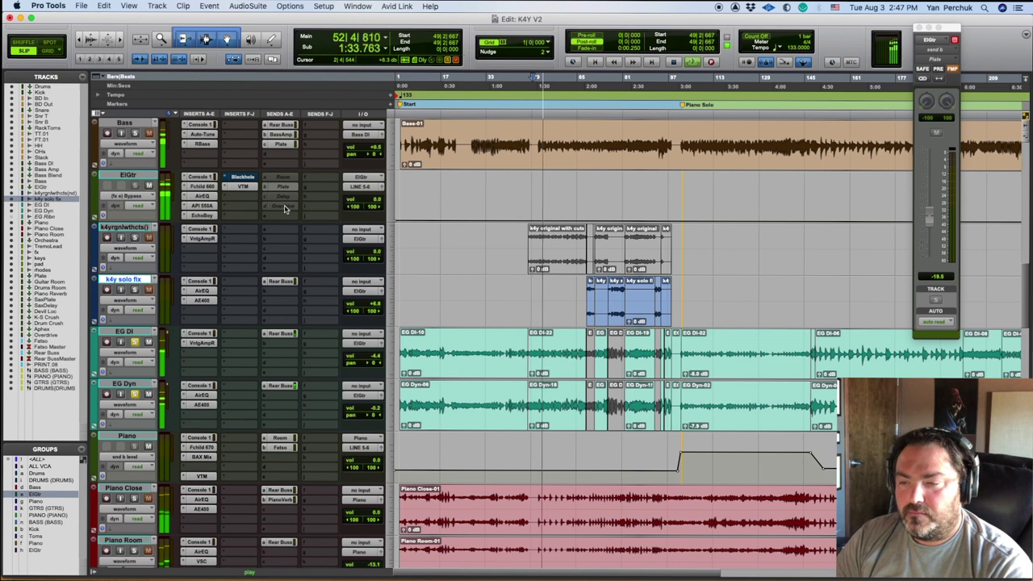
{"action": "left_click", "coordinate": [284, 207], "text": "ctrl+super"}
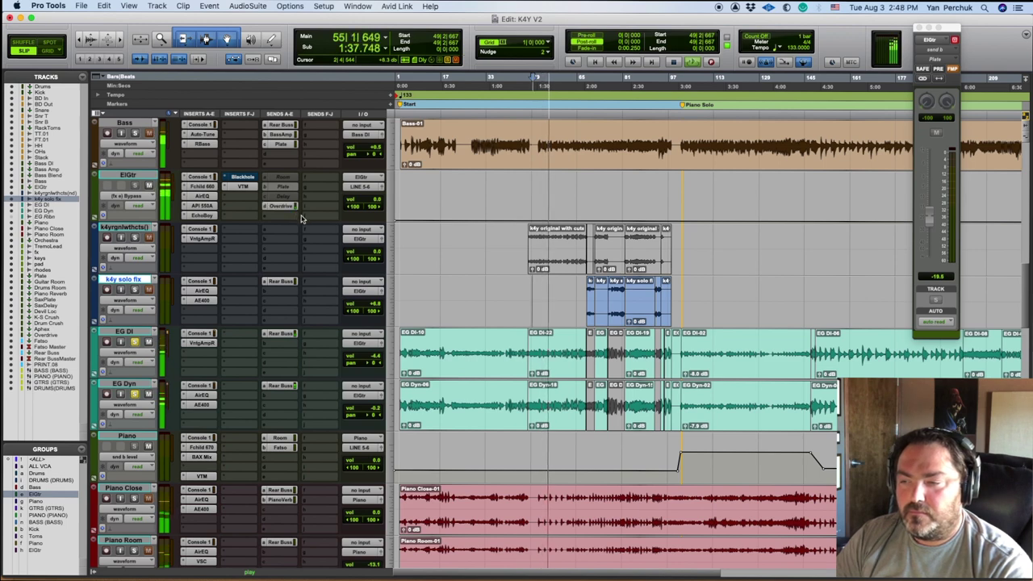
{"action": "left_click", "coordinate": [139, 197]}
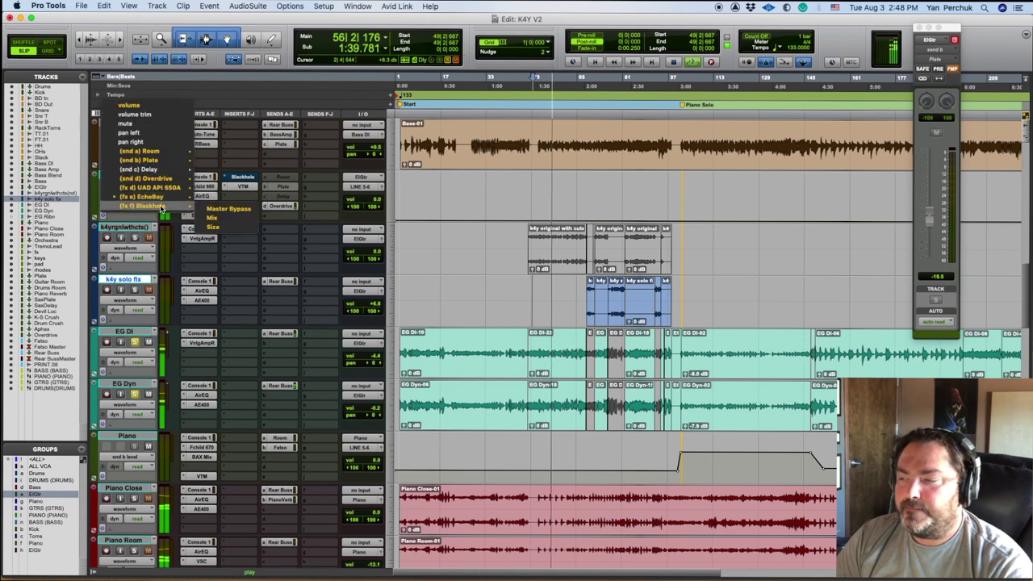
{"action": "left_click", "coordinate": [213, 181]}
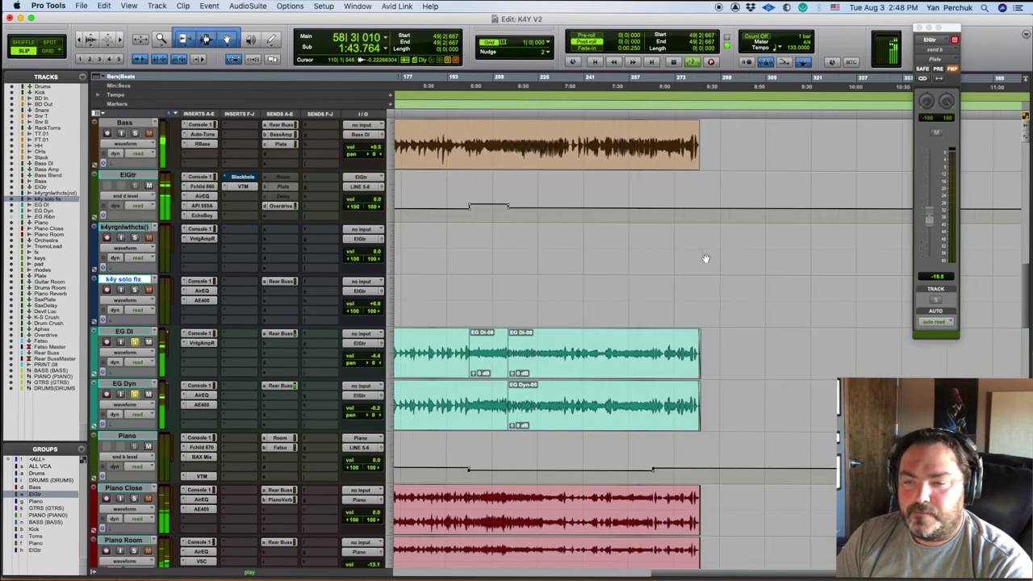
{"action": "key", "text": "space"}
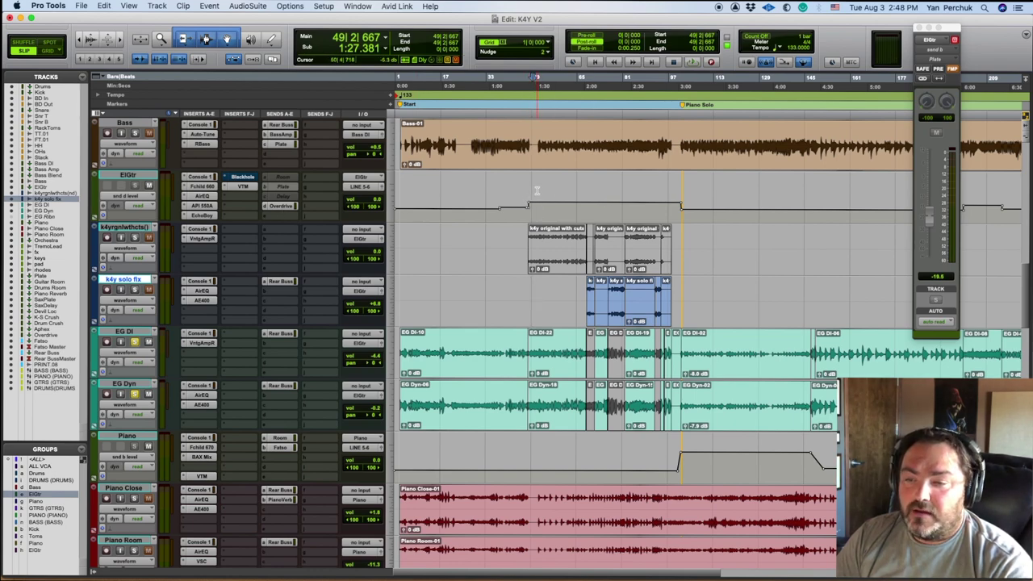
Revisit the Overdrive track's PSA-1 settings, close the plug-in window, and go back to the ElGtr bus.
{"action": "scroll", "coordinate": [484, 260], "scroll_direction": "down", "scroll_amount": 15}
{"action": "scroll", "coordinate": [484, 263], "scroll_direction": "up", "scroll_amount": 15}
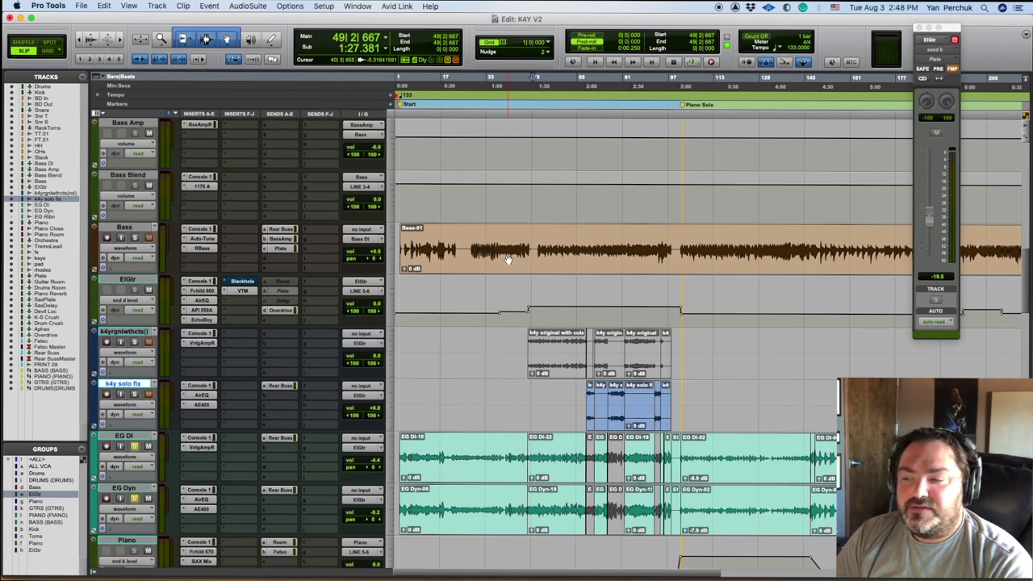
{"action": "scroll", "coordinate": [508, 259], "scroll_direction": "down", "scroll_amount": 3}
{"action": "scroll", "coordinate": [507, 259], "scroll_direction": "down", "scroll_amount": 15}
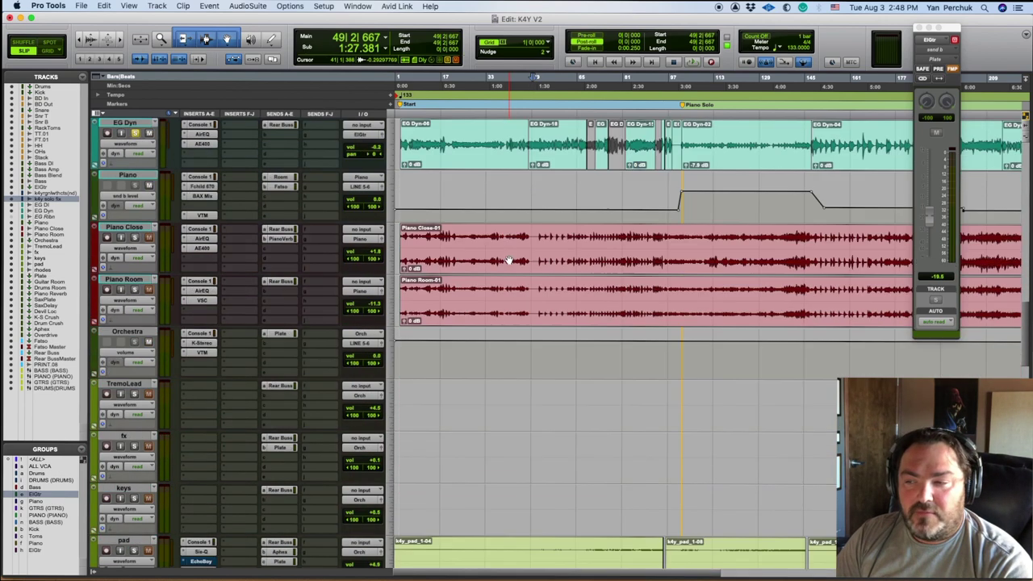
{"action": "scroll", "coordinate": [508, 259], "scroll_direction": "down", "scroll_amount": 8}
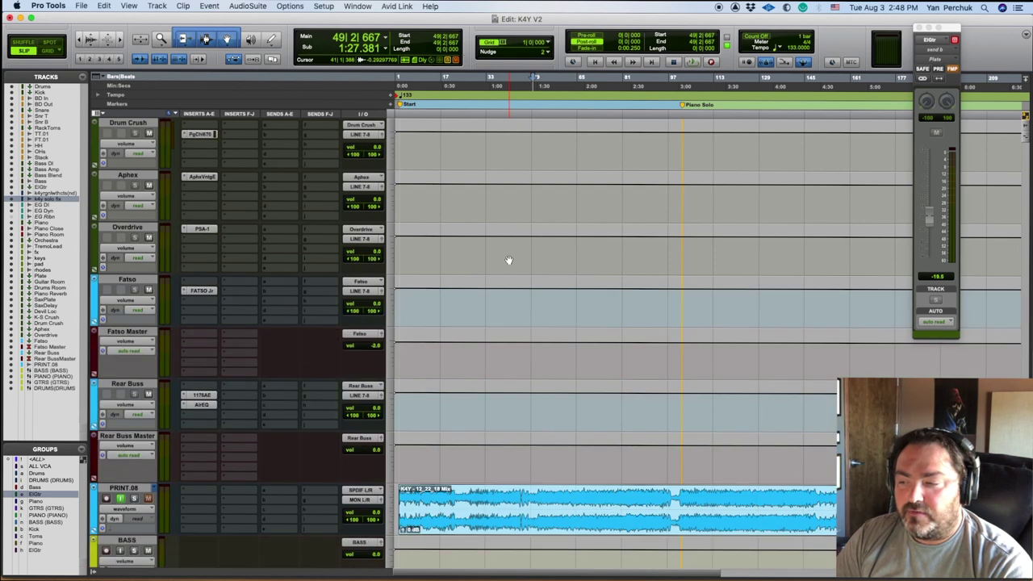
{"action": "left_click", "coordinate": [197, 229]}
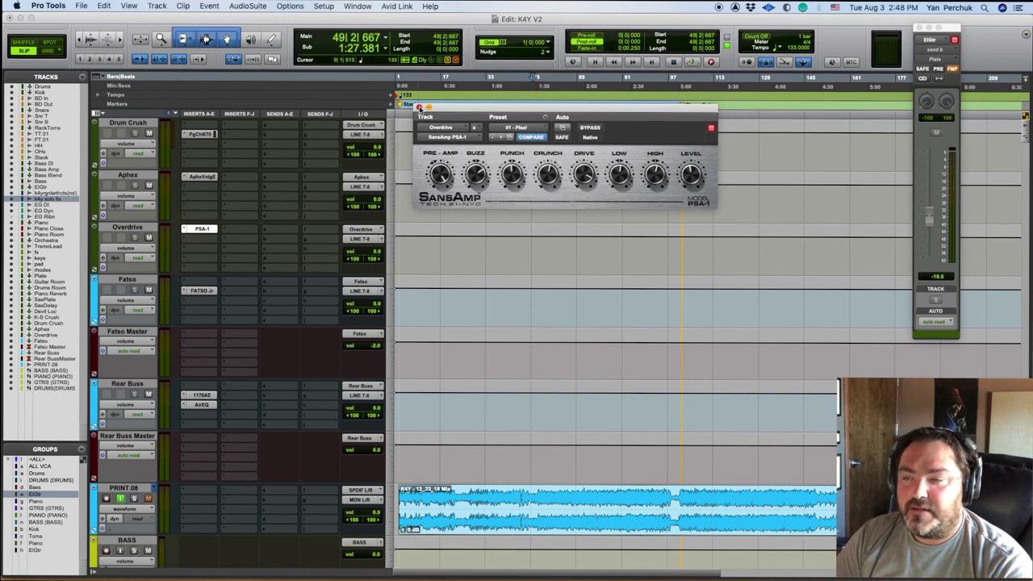
{"action": "left_click", "coordinate": [419, 107]}
{"action": "scroll", "coordinate": [298, 209], "scroll_direction": "up", "scroll_amount": 15}
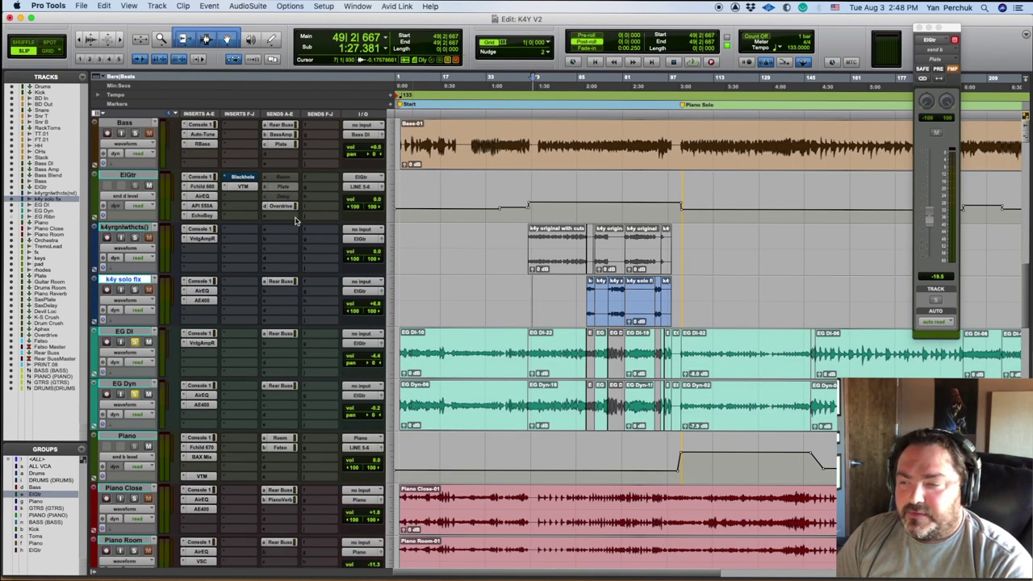
Play from bar 49 and unmute ElGtr's Delay, Plate and Room sends during playback.
{"action": "key", "text": "space"}
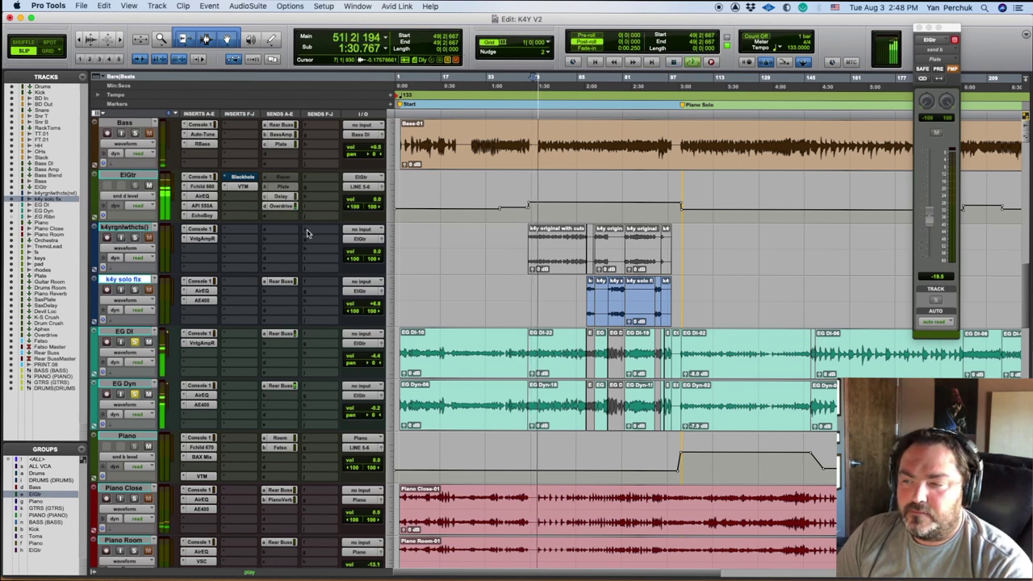
{"action": "left_click", "coordinate": [284, 188], "text": "ctrl+super"}
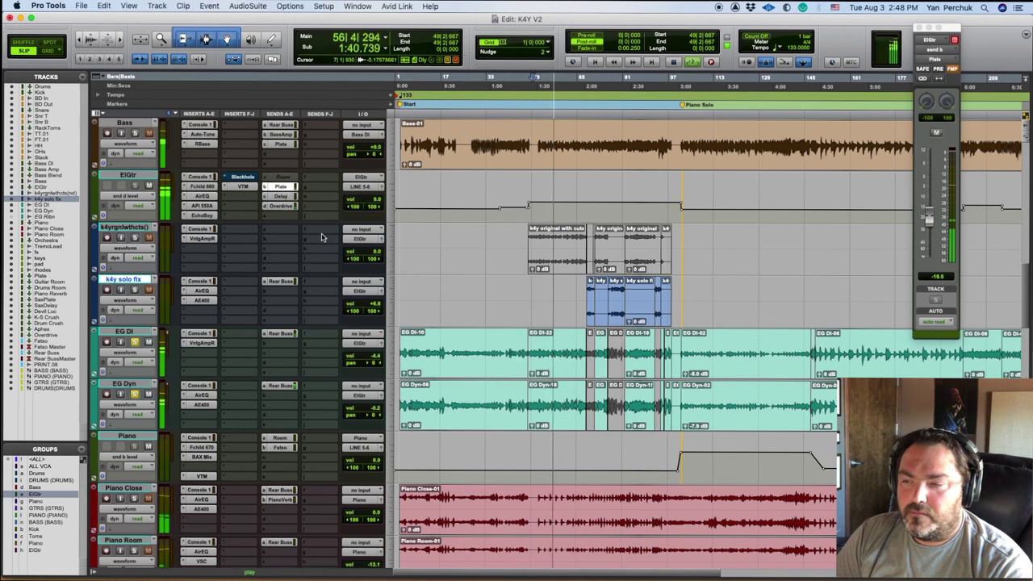
{"action": "left_click", "coordinate": [286, 179], "text": "ctrl+super"}
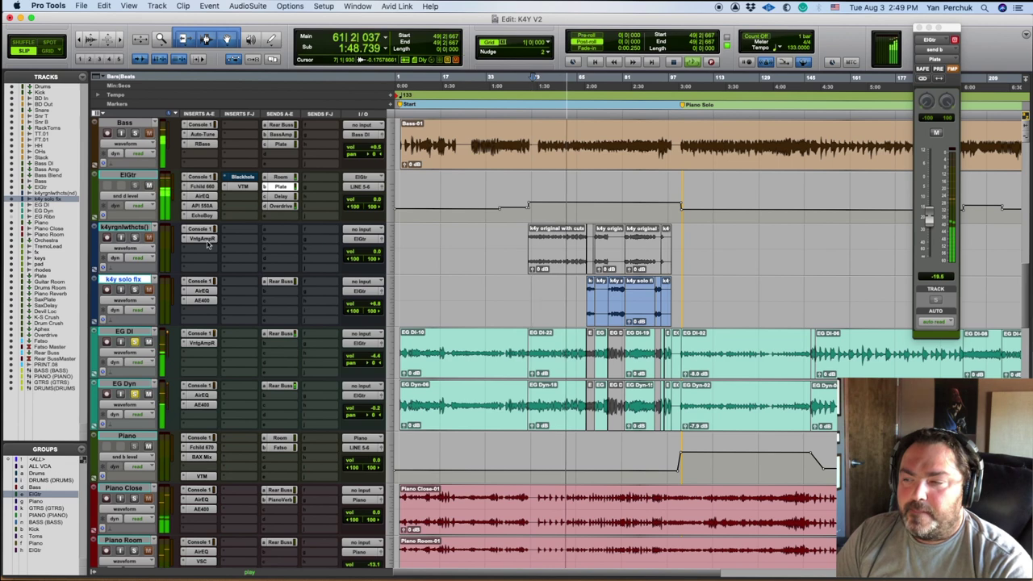
Show the Blackhole Master Bypass automation on the ElGtr track and stop the transport.
{"action": "left_click", "coordinate": [128, 195]}
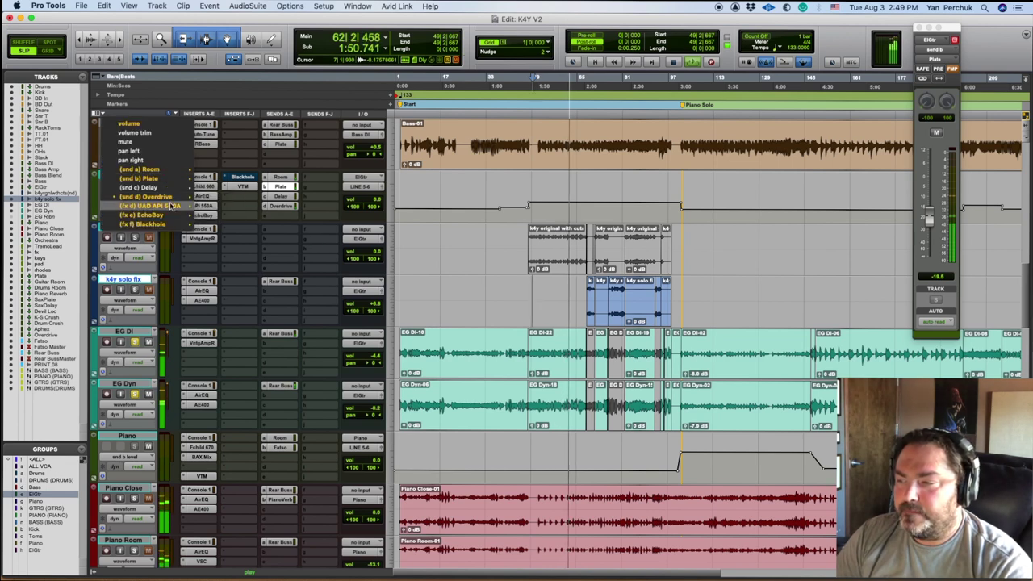
{"action": "mouse_move", "coordinate": [172, 207]}
{"action": "left_click", "coordinate": [231, 229]}
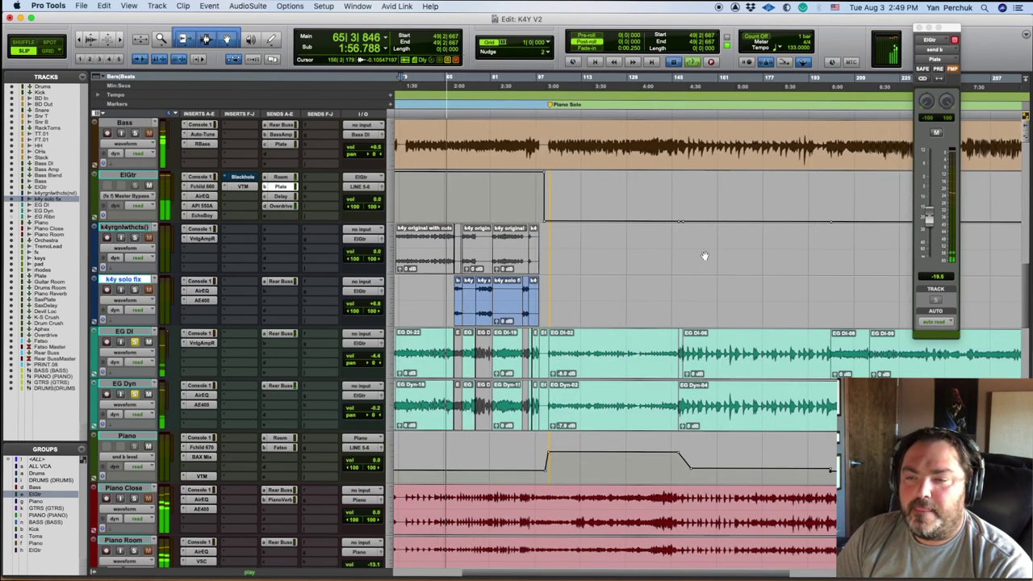
{"action": "key", "text": "space"}
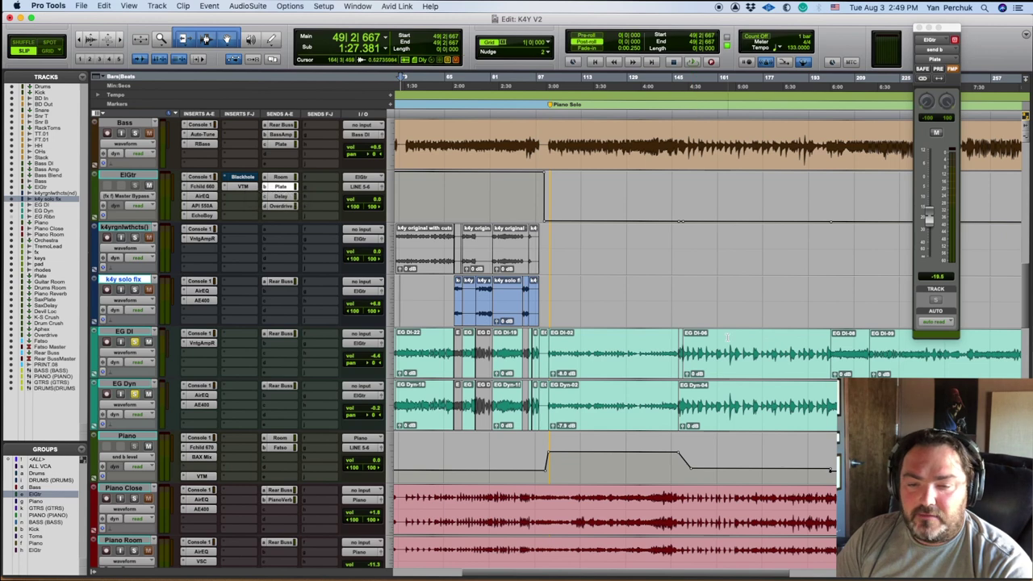
Play the section after the piano solo from bar 150 with ElGtr's sends active, and stop the transport.
{"action": "scroll", "coordinate": [727, 333], "scroll_direction": "right", "scroll_amount": 3}
{"action": "left_click", "coordinate": [585, 287]}
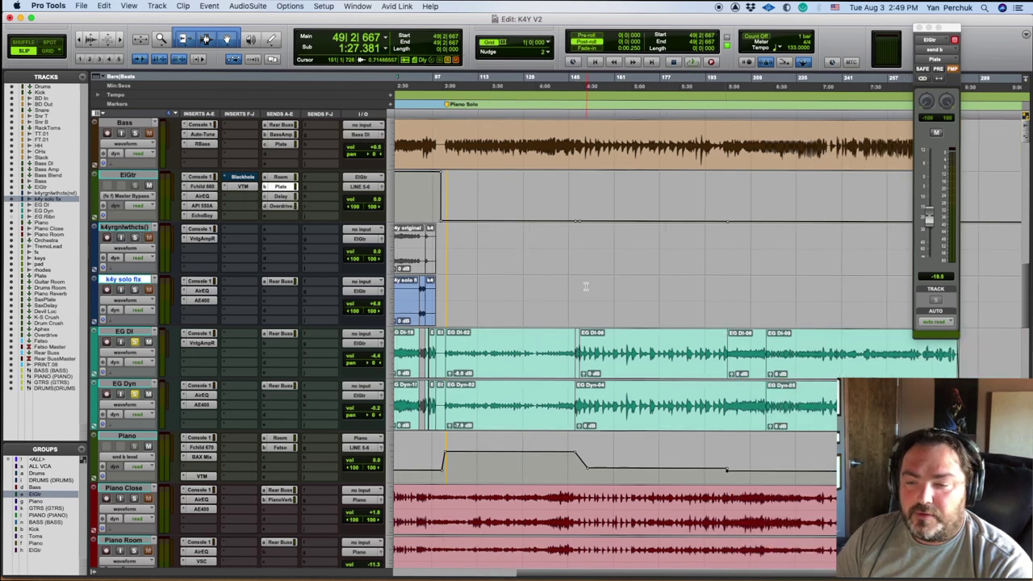
{"action": "key", "text": "space"}
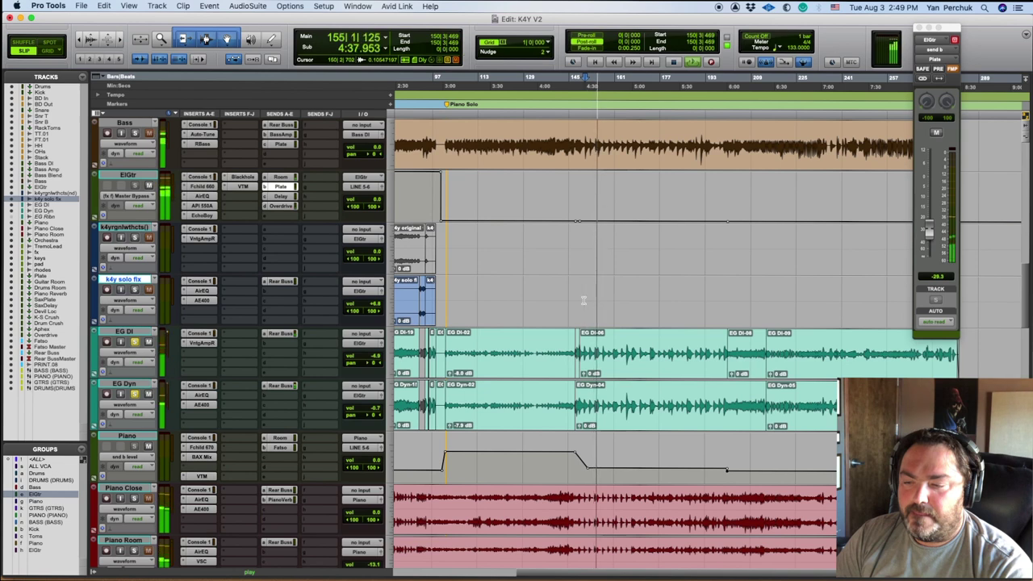
{"action": "left_click", "coordinate": [583, 300]}
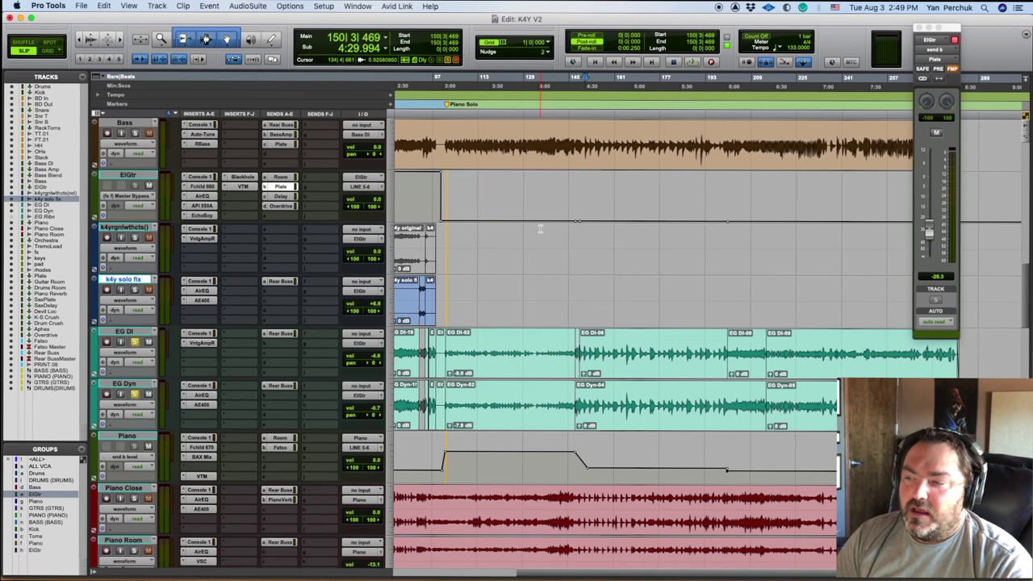
Review the Blackhole plug-in on the ElGtr bus, close its window, and place the playback start at bar 218.
{"action": "left_click", "coordinate": [246, 181]}
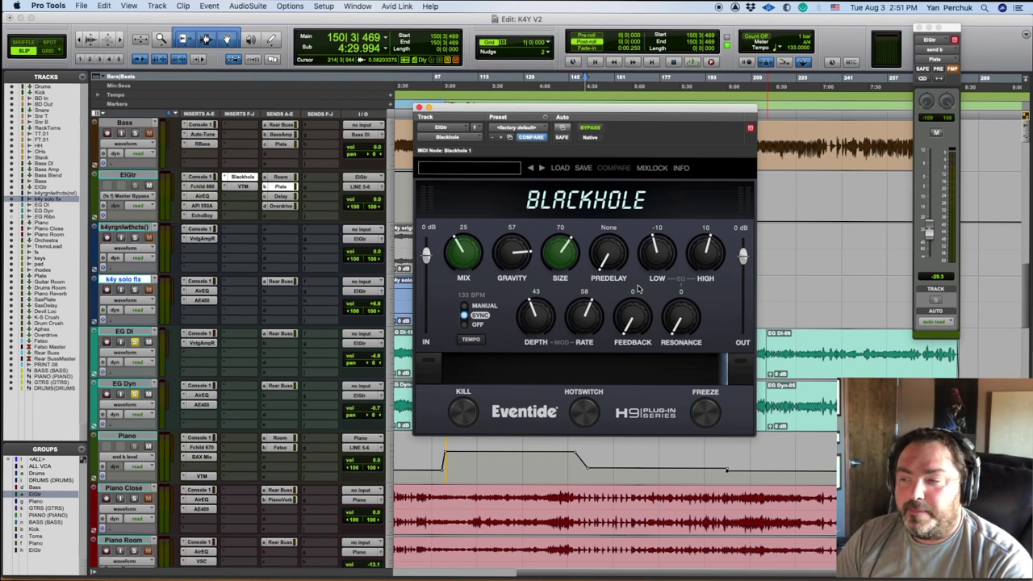
{"action": "left_click", "coordinate": [418, 108]}
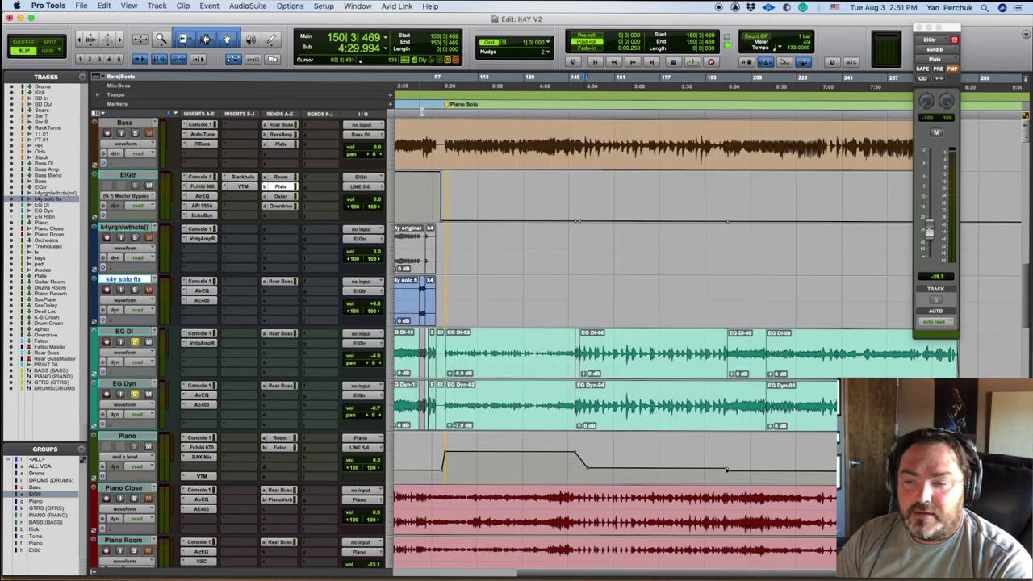
{"action": "left_click", "coordinate": [775, 284]}
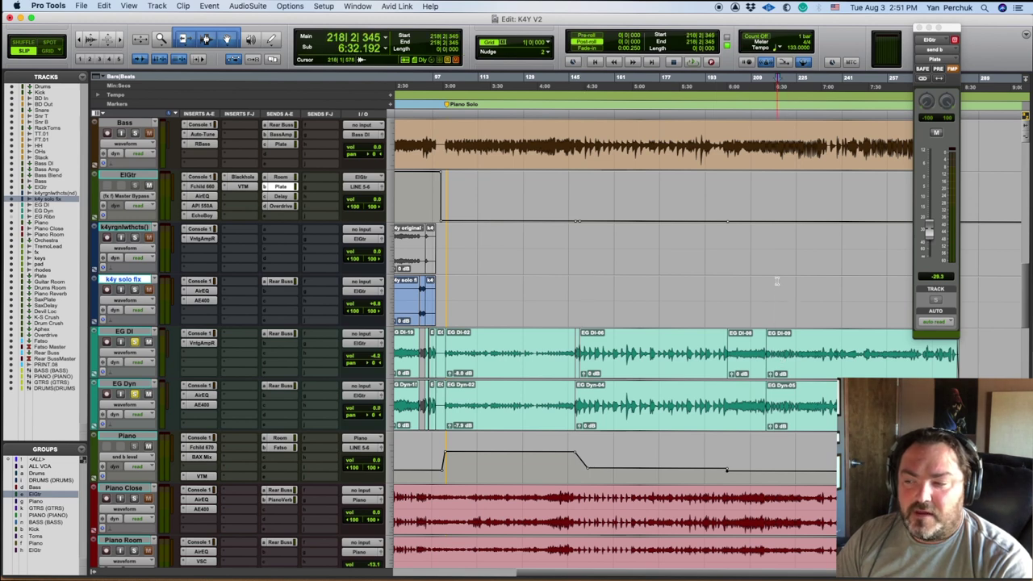